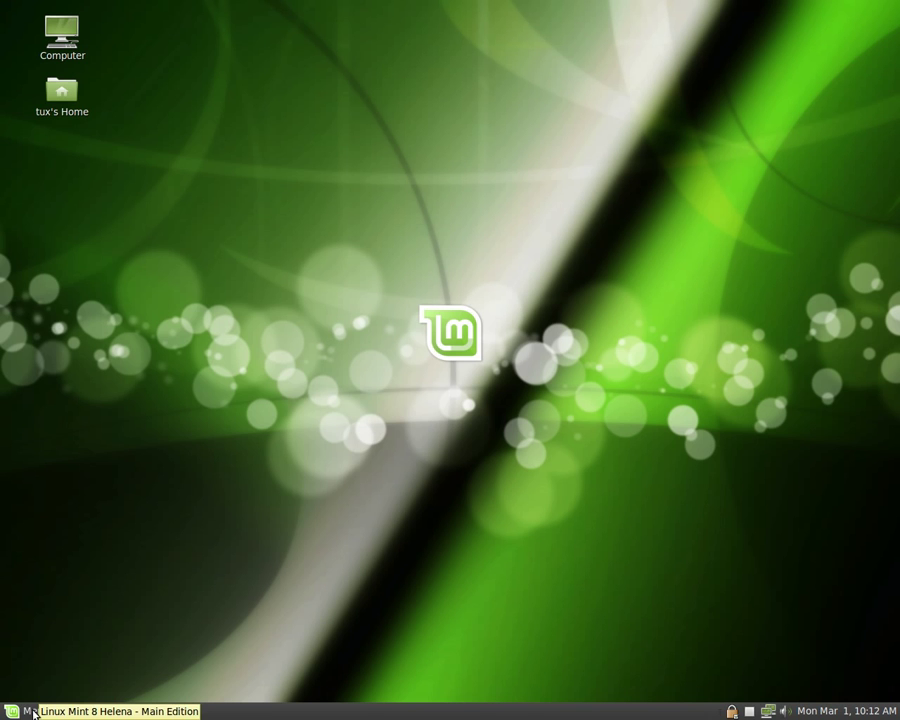
Step: Open mintMenu from the bottom panel to show the Favorites, including Firefox, Pidgin and Rhythmbox
click(34, 713)
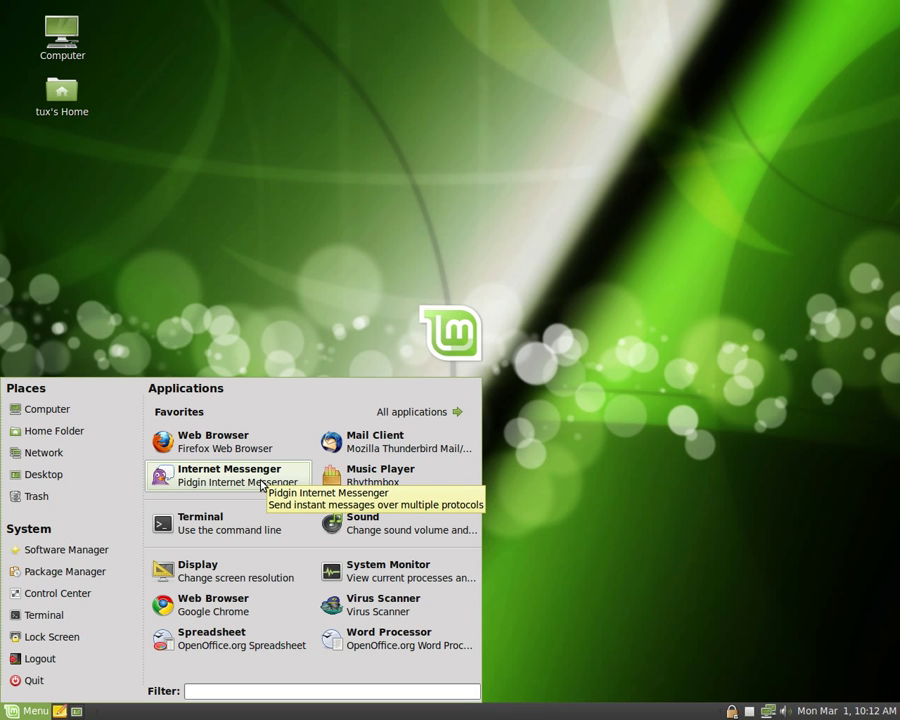
click(420, 413)
click(238, 456)
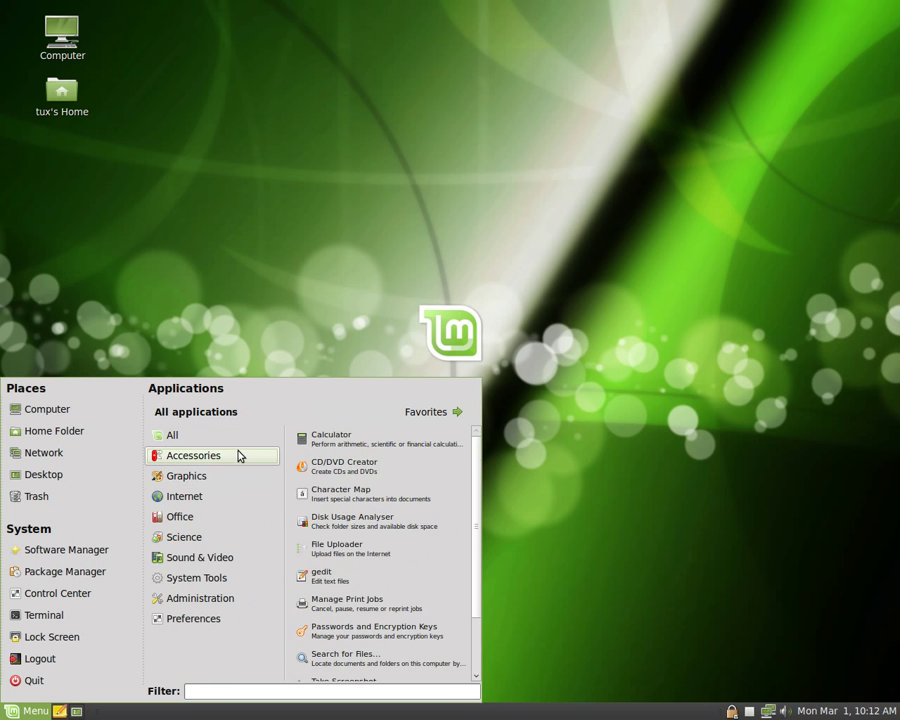
mouse_move(211, 612)
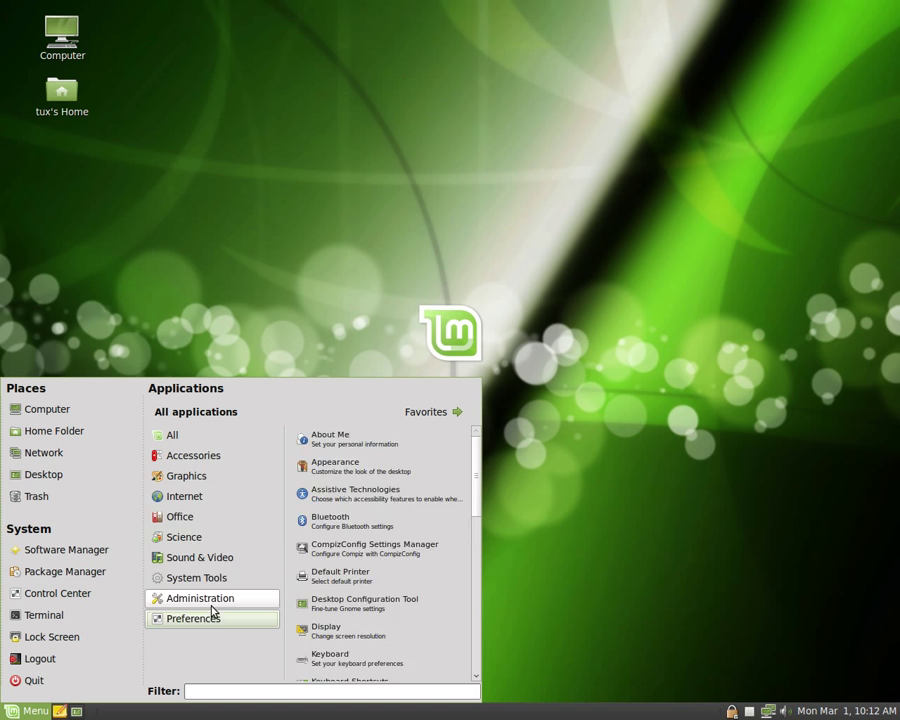
mouse_move(214, 502)
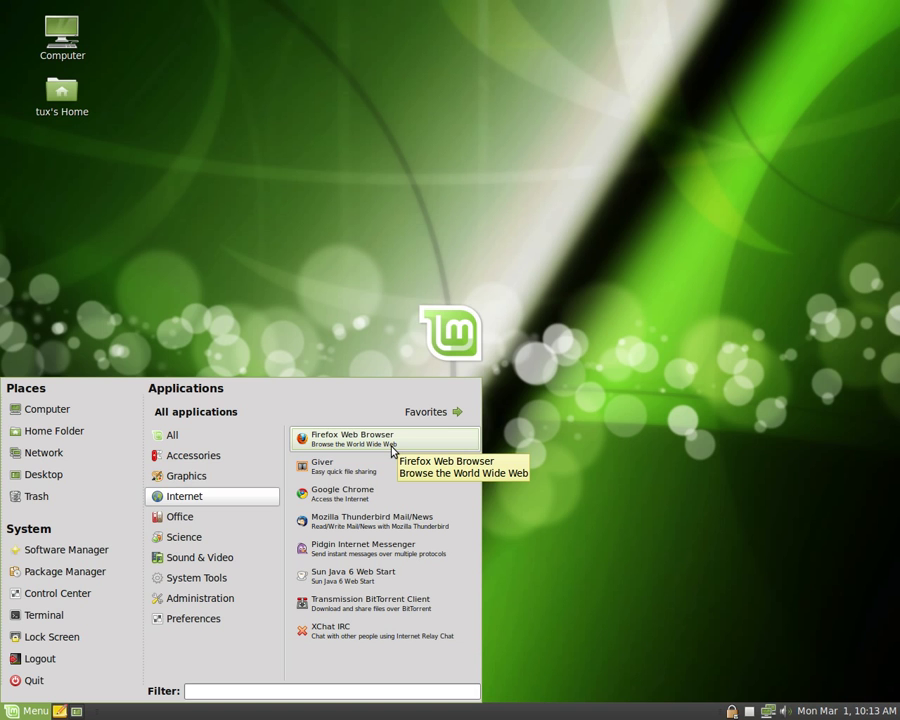
right_click(376, 583)
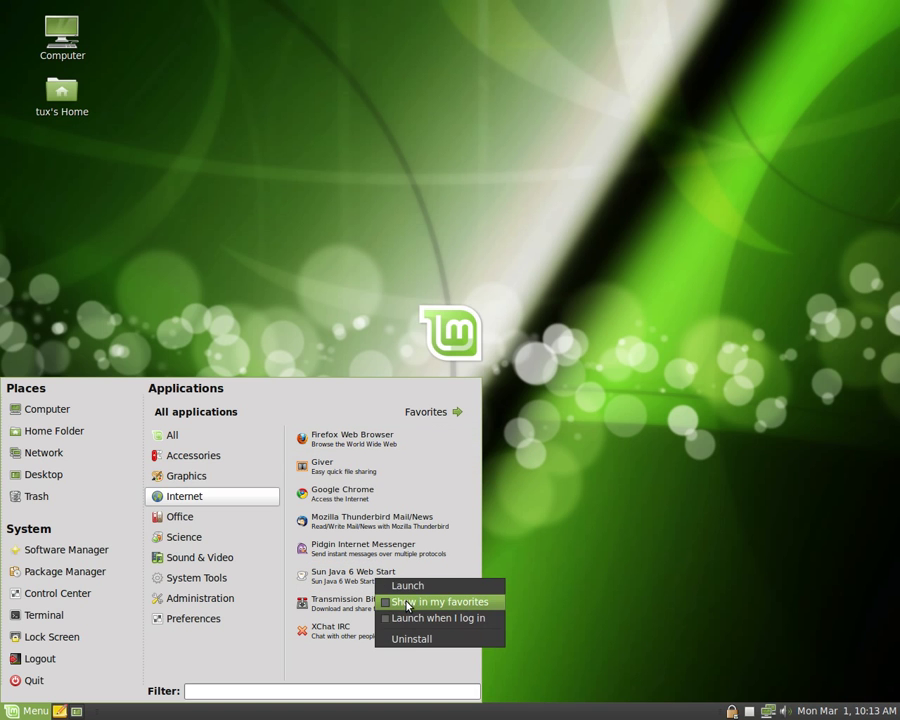
click(407, 605)
click(438, 414)
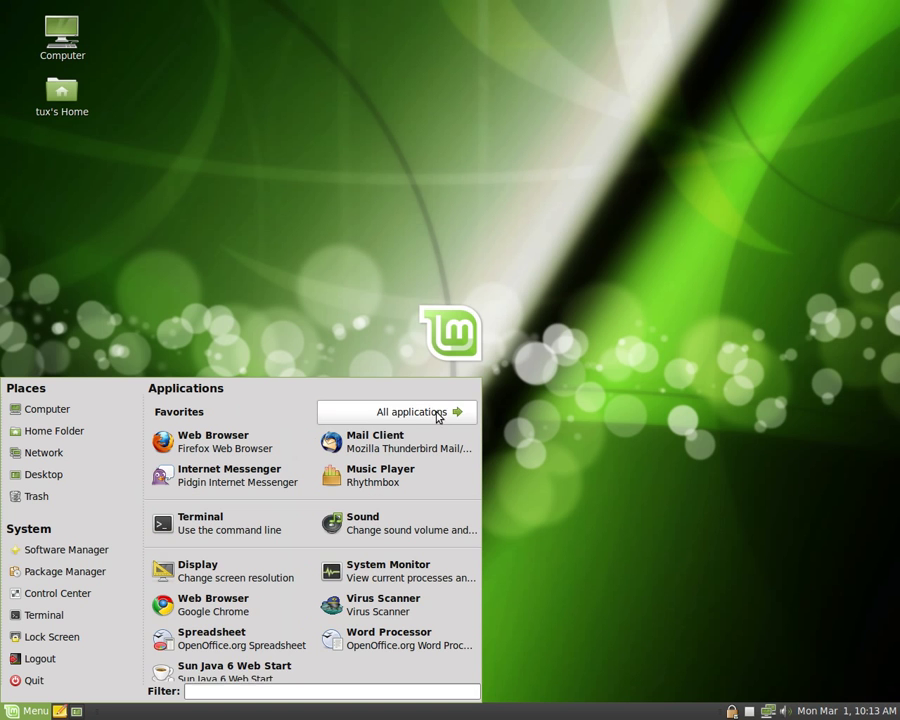
right_click(257, 678)
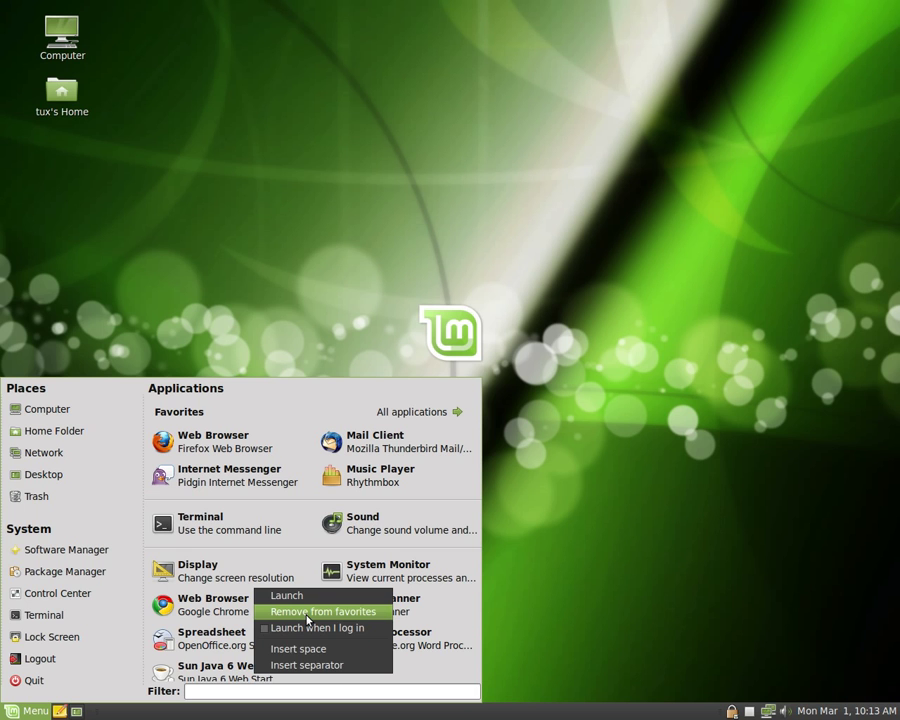
click(307, 612)
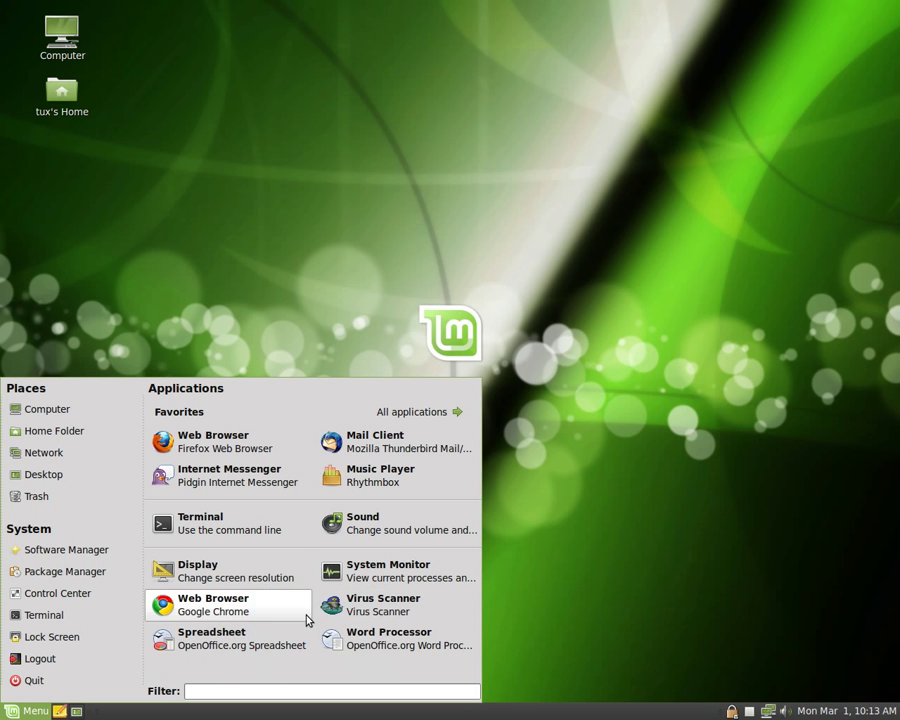
click(426, 414)
right_click(356, 495)
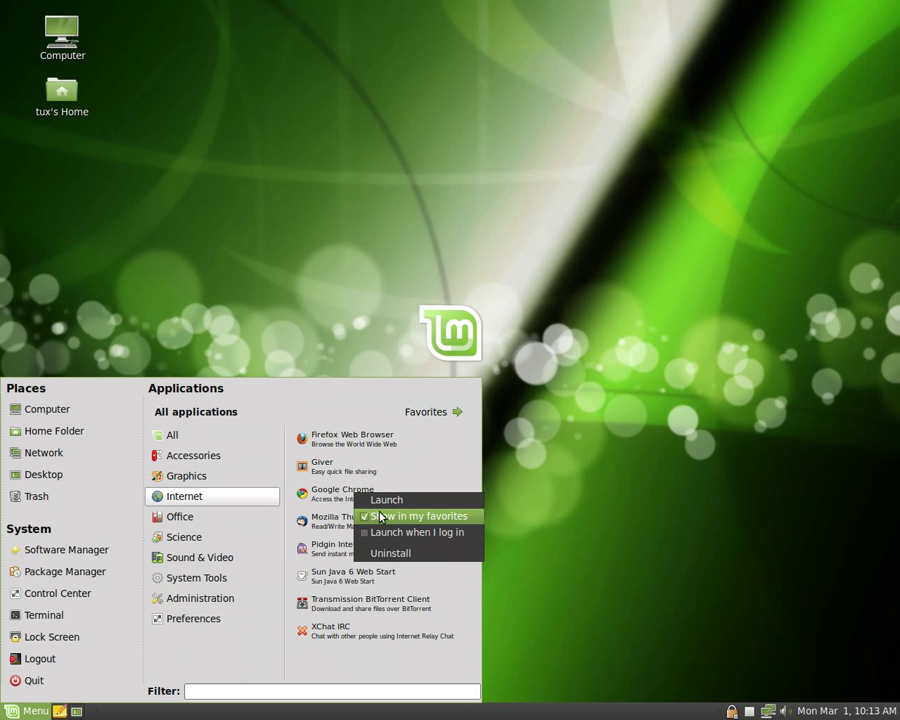
click(363, 518)
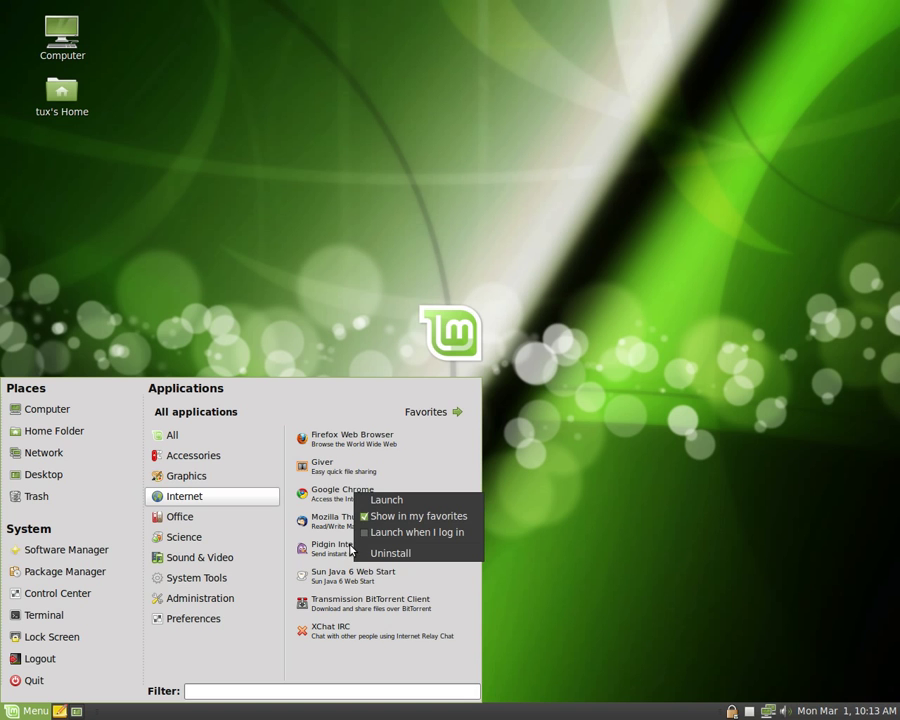
click(421, 413)
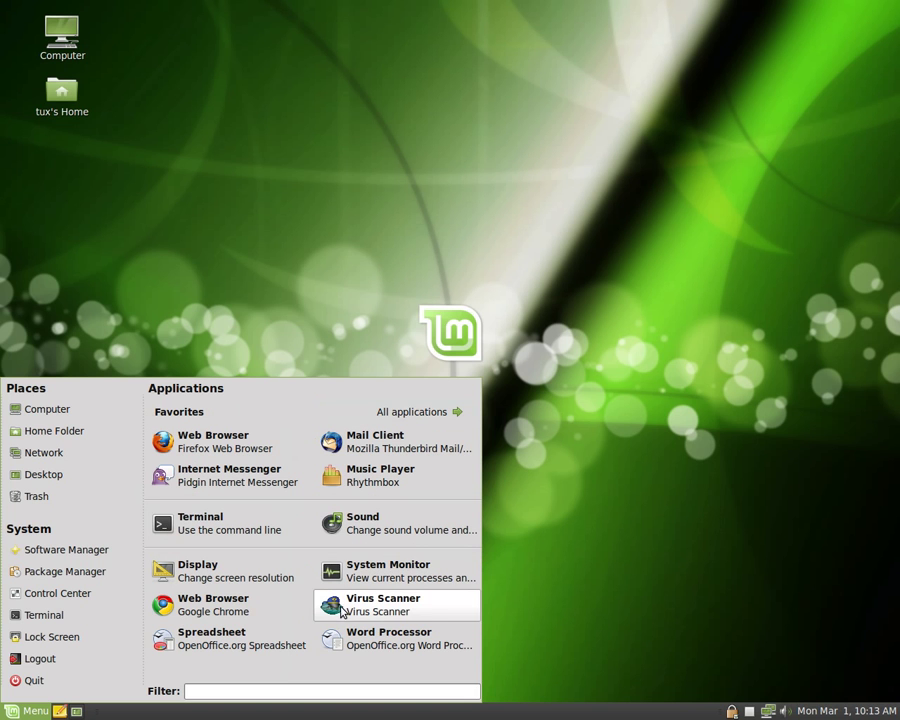
Step: Launch Firefox and load youtube.com
click(230, 446)
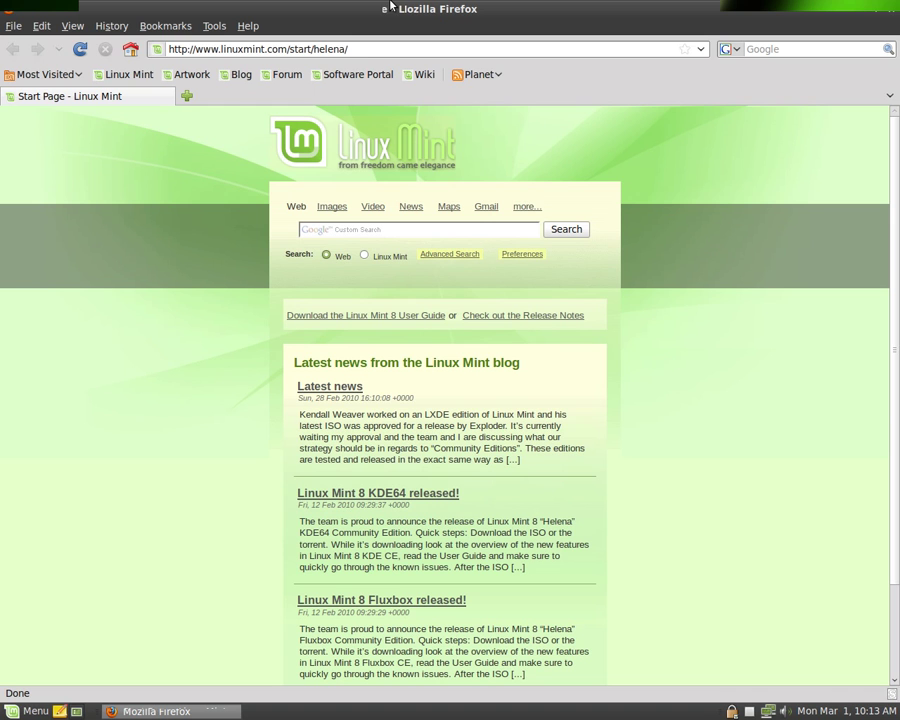
drag(366, 48, 110, 36)
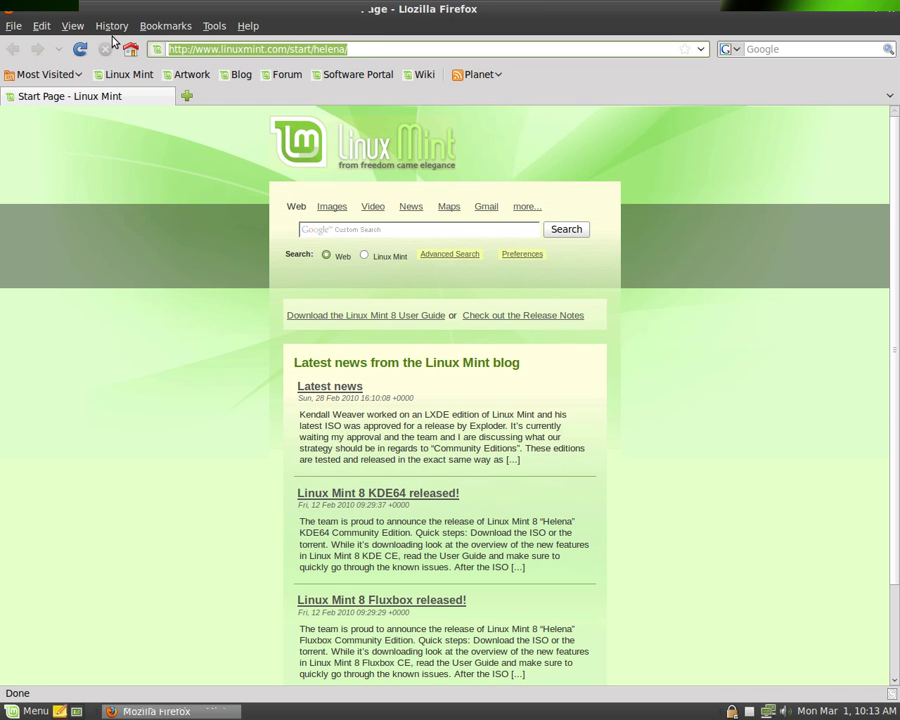
text(youtube.com)
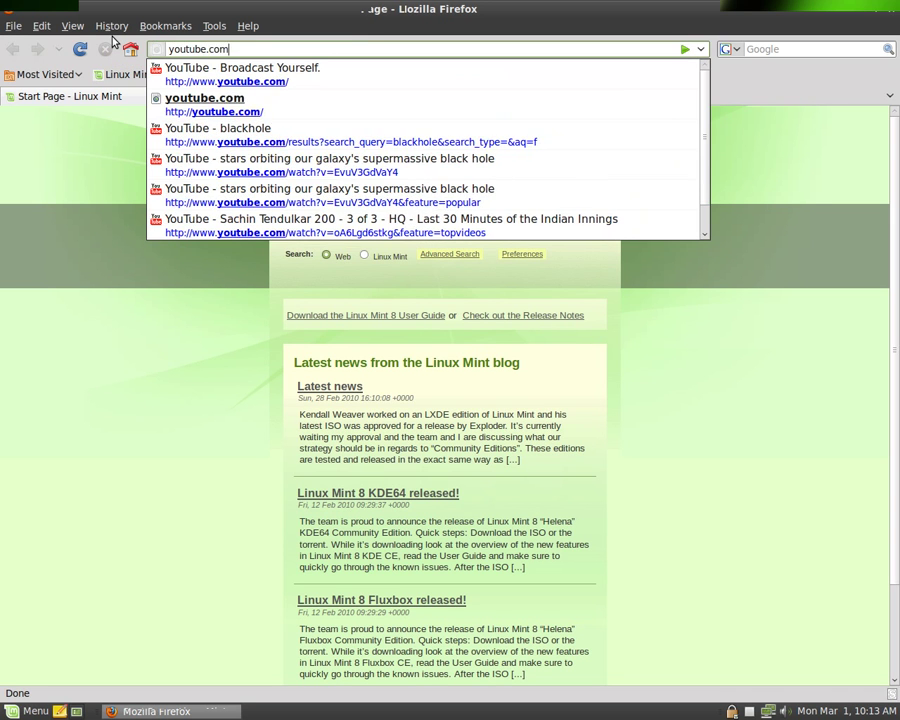
key(Return)
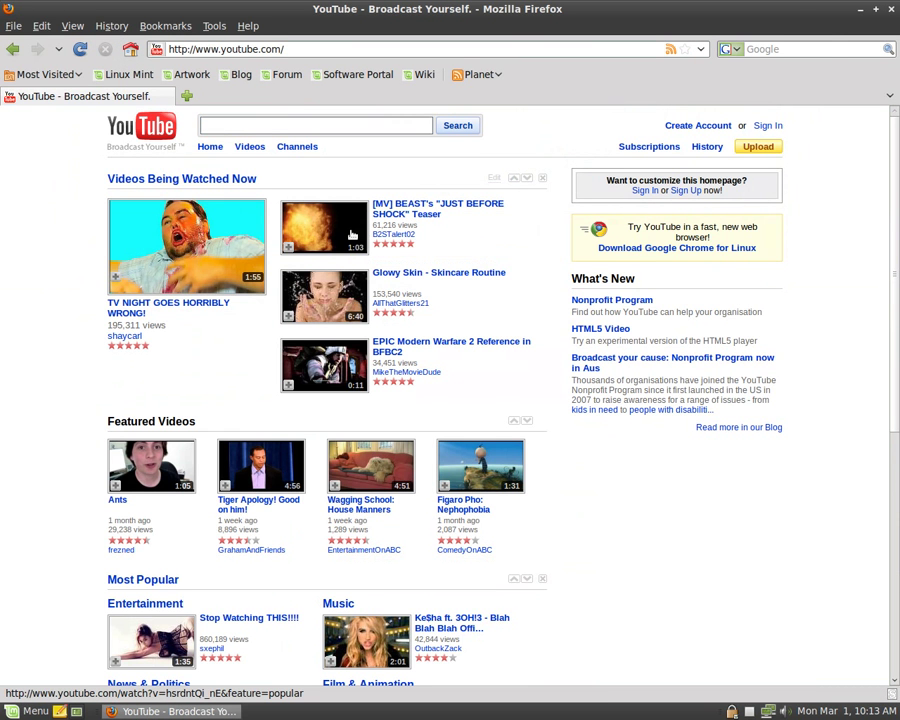
Step: Play the BEAST 'JUST BEFORE SHOCK' teaser briefly, pause it, and close Firefox
click(352, 233)
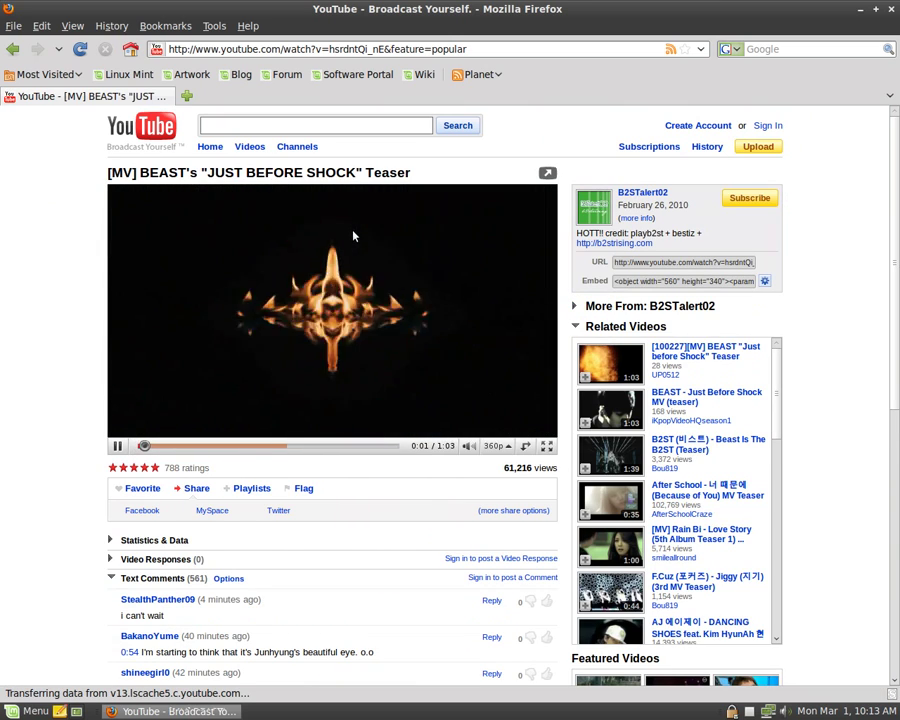
click(117, 446)
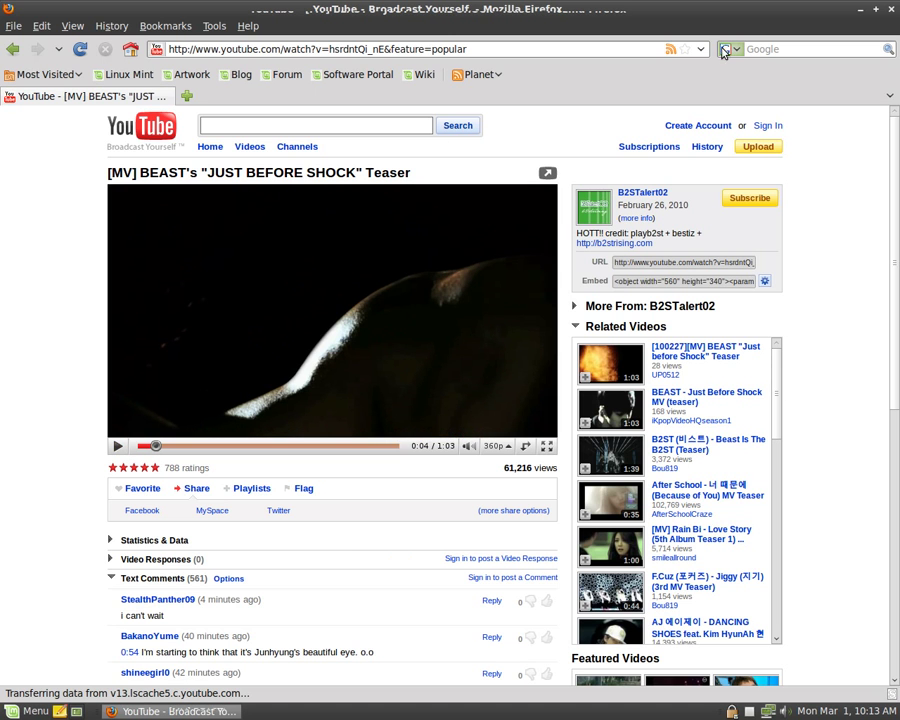
click(890, 10)
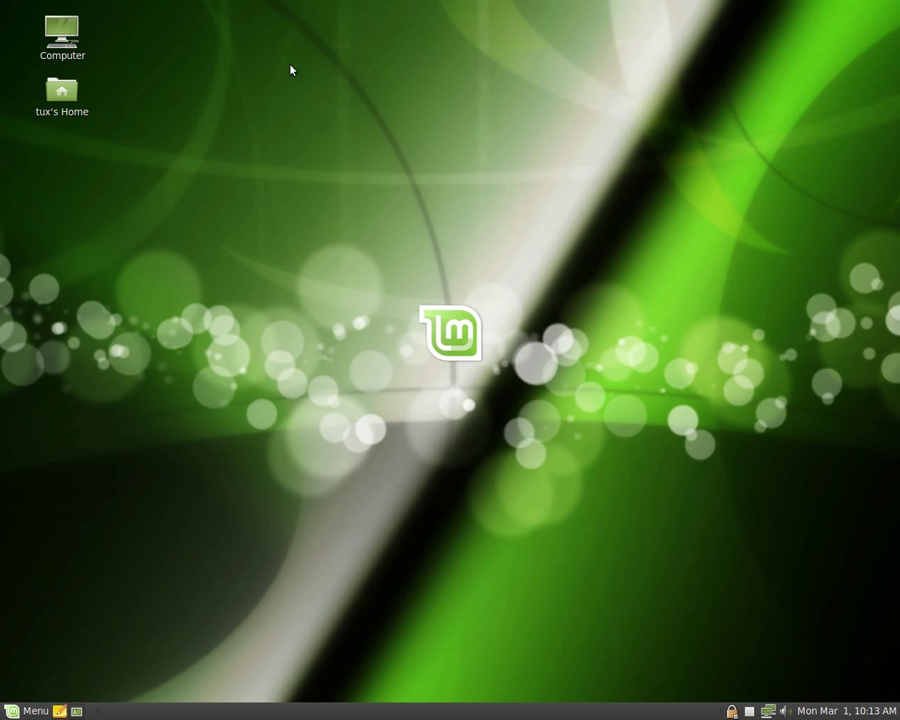
Step: Start Pidgin, browse the protocol list in Add Account, then cancel and close Accounts
click(12, 712)
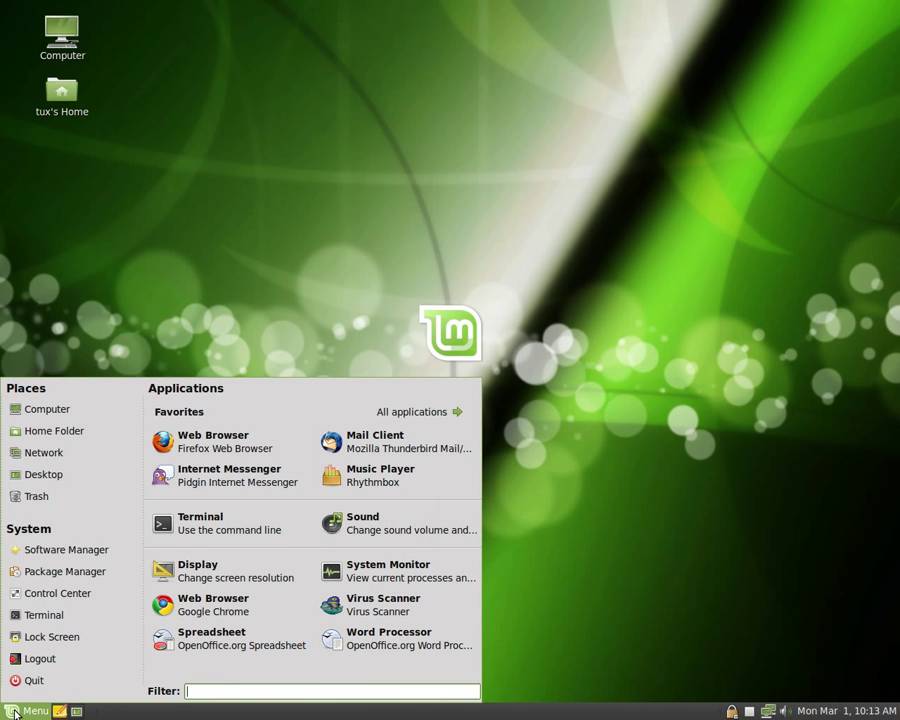
click(259, 484)
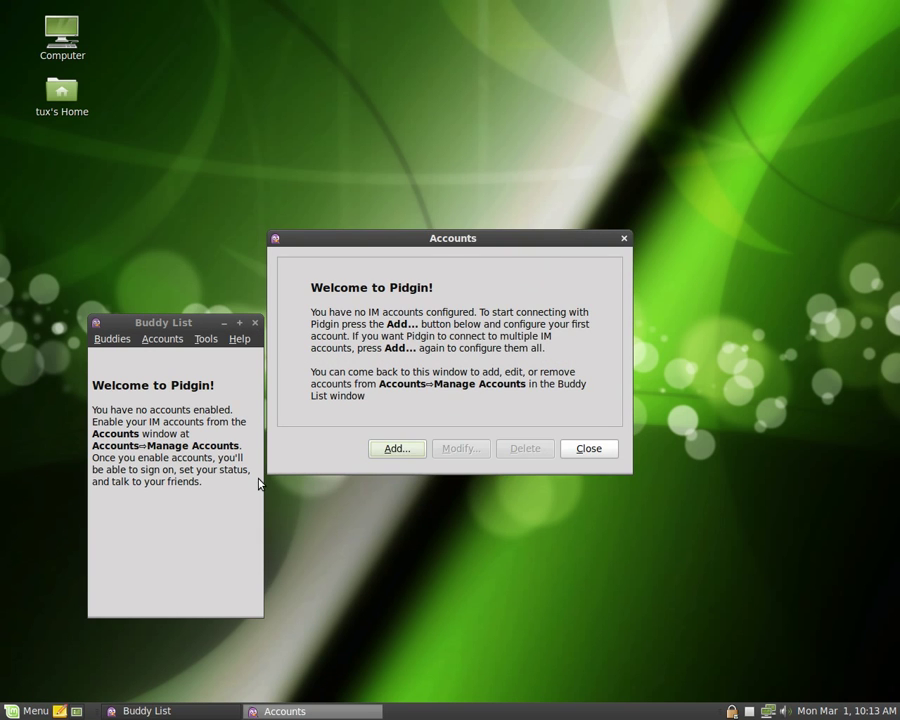
click(396, 450)
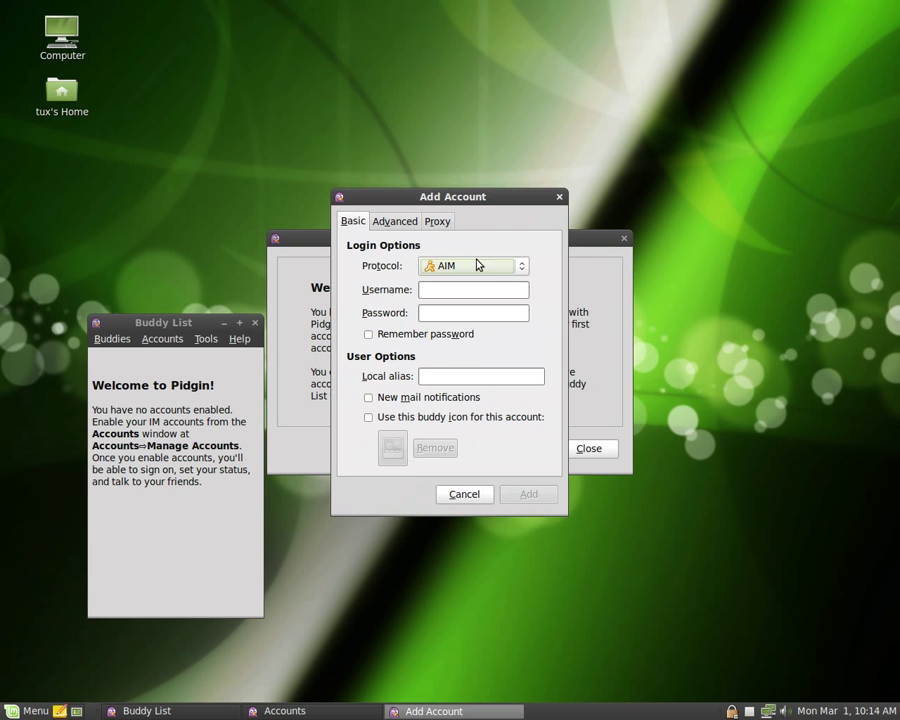
click(474, 263)
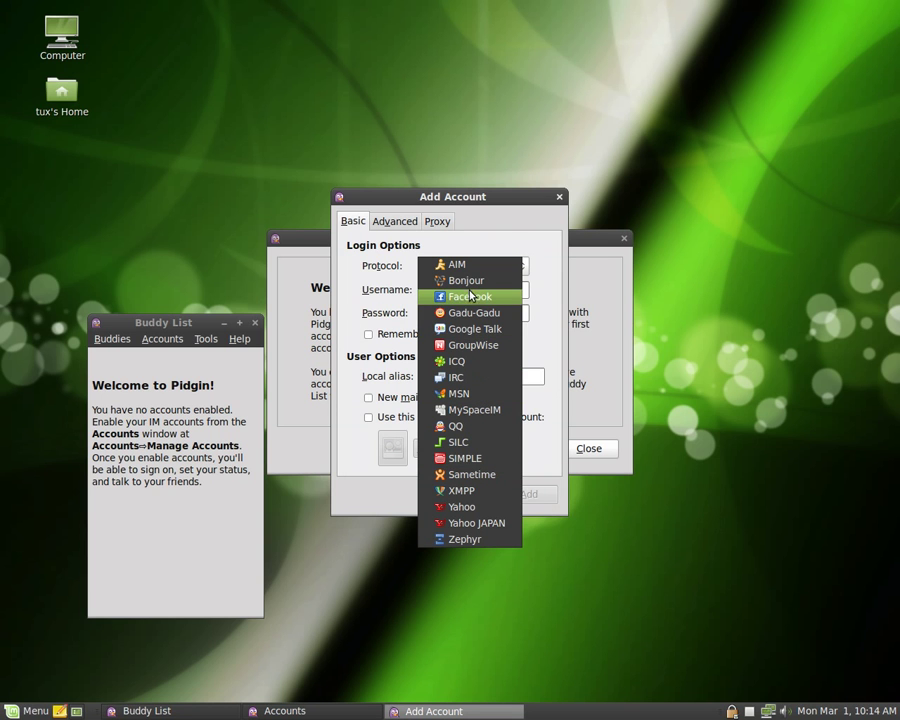
click(563, 451)
click(464, 493)
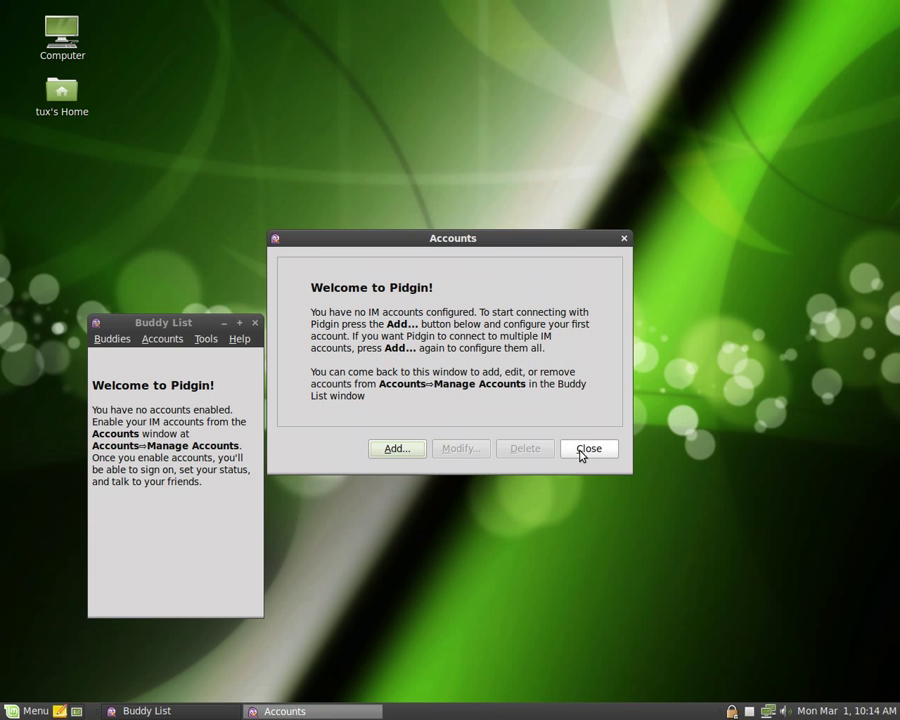
click(583, 451)
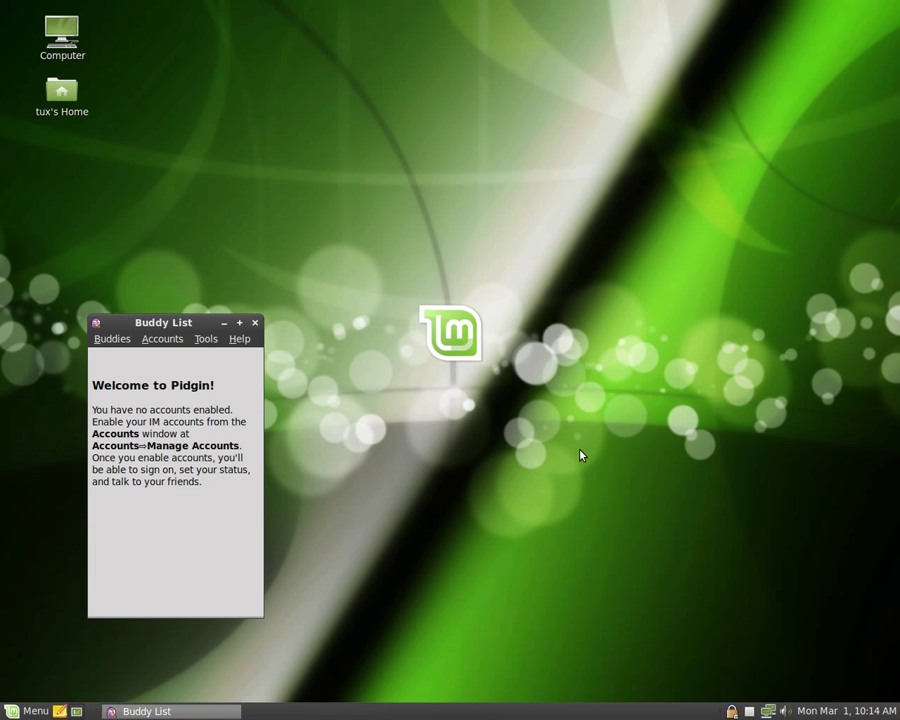
Step: Close the Pidgin Buddy List and launch OpenOffice.org Word Processor from All applications > Office
click(255, 323)
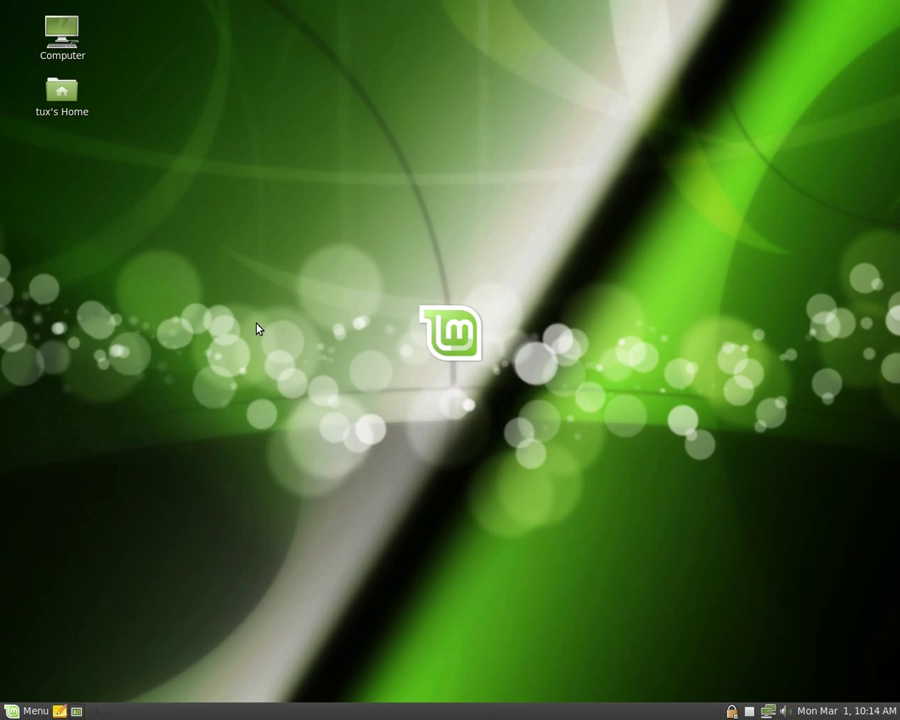
click(33, 712)
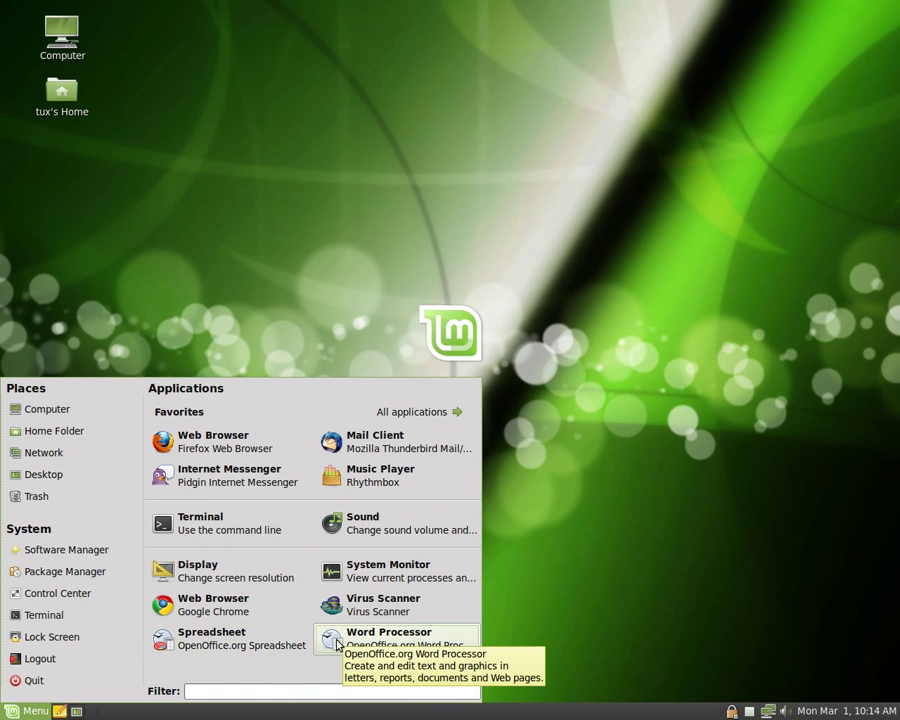
click(437, 413)
mouse_move(209, 520)
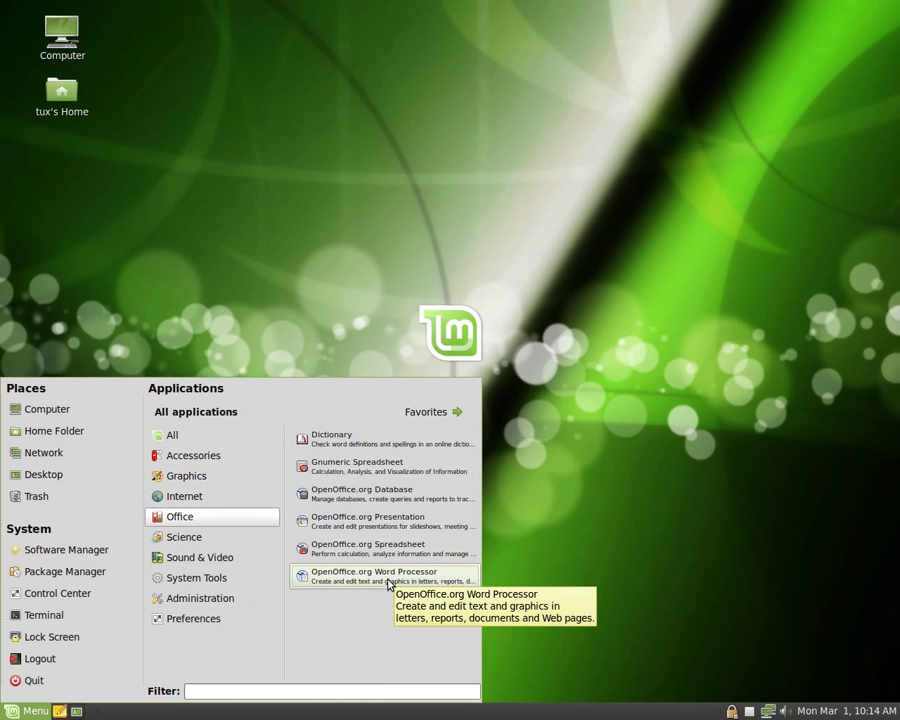
click(345, 582)
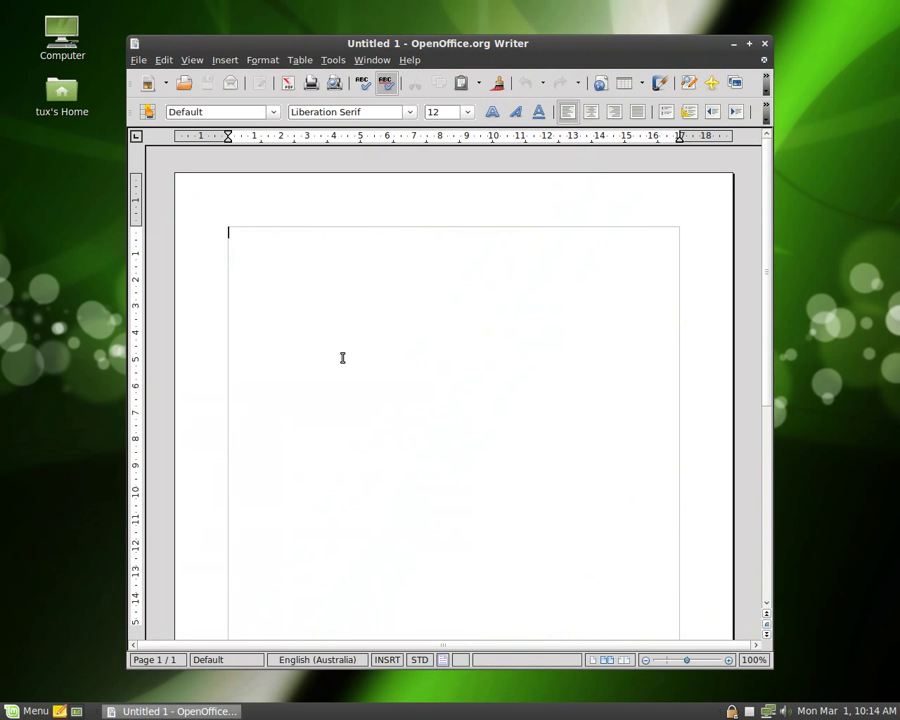
Step: Type a one-line greeting and save it in Documents as Hellothere.doc, Word 97/2000/XP format
text(Hello this is Rowland)
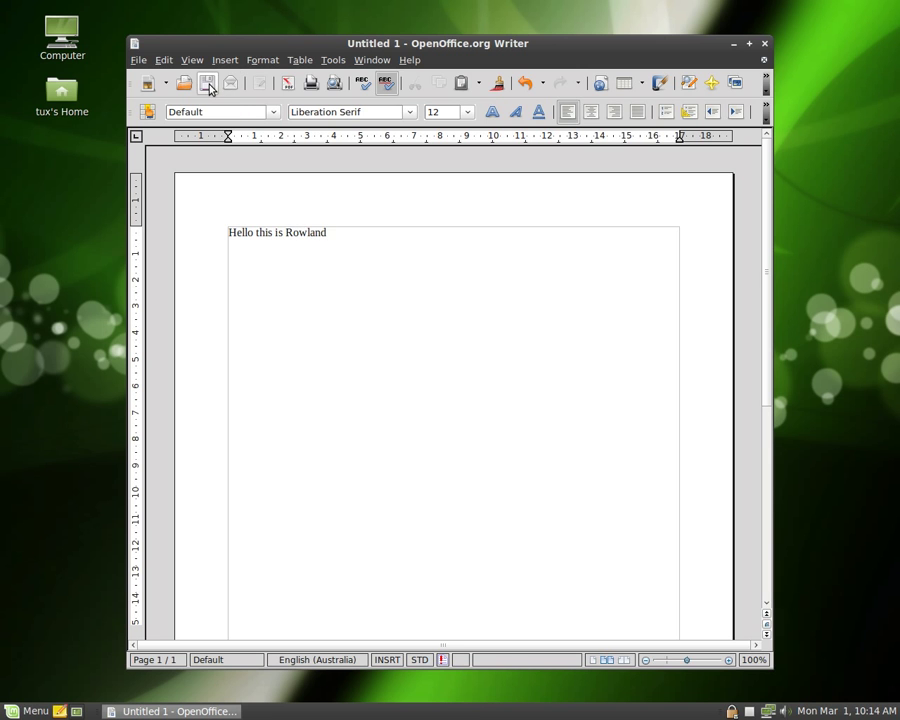
click(207, 84)
click(412, 266)
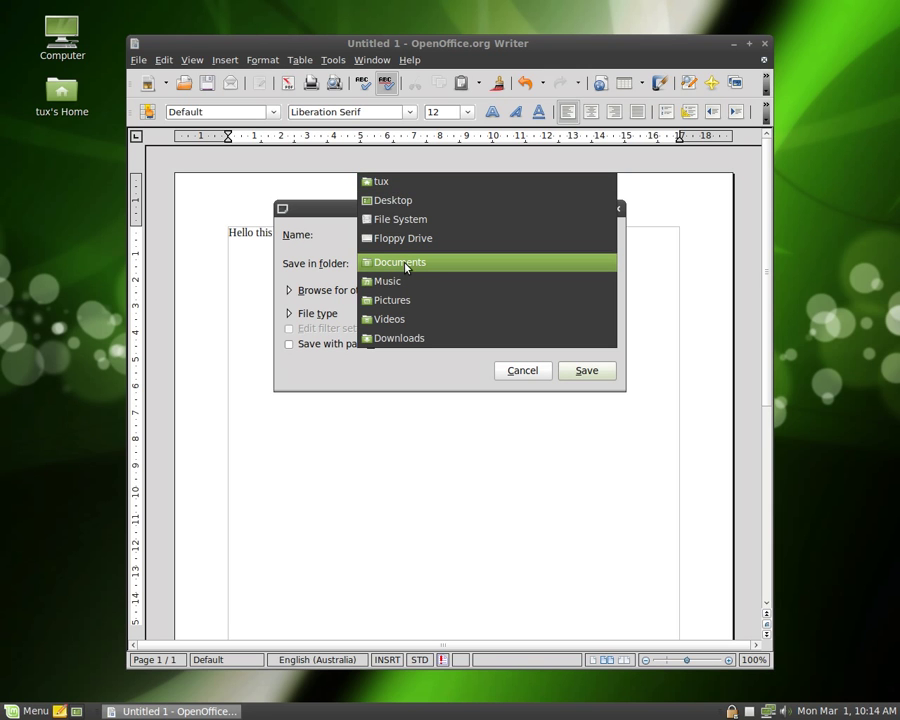
click(405, 264)
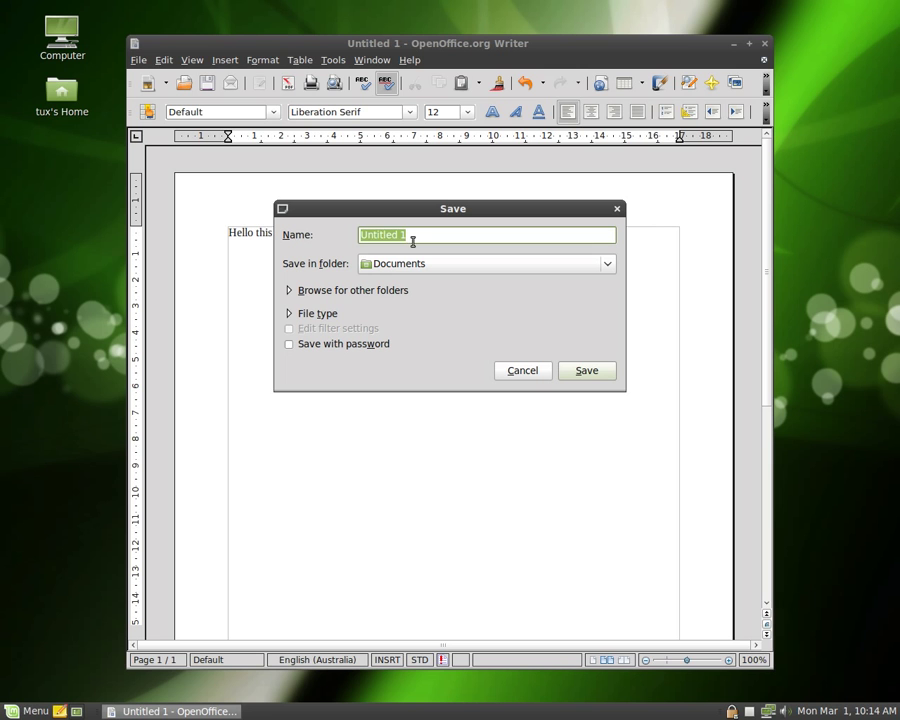
text(Helloothere)
click(305, 314)
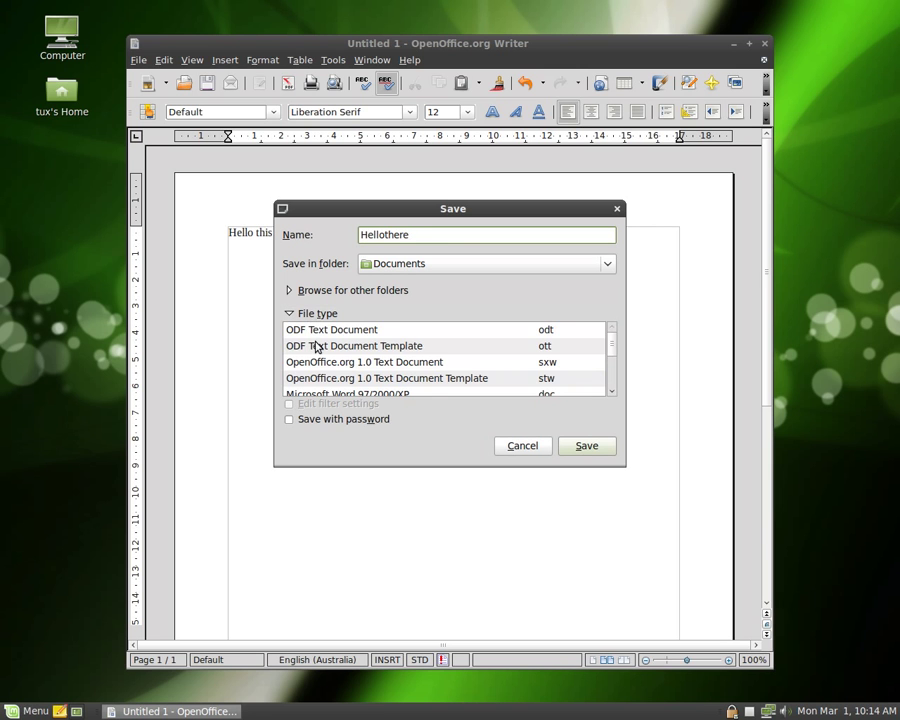
click(332, 393)
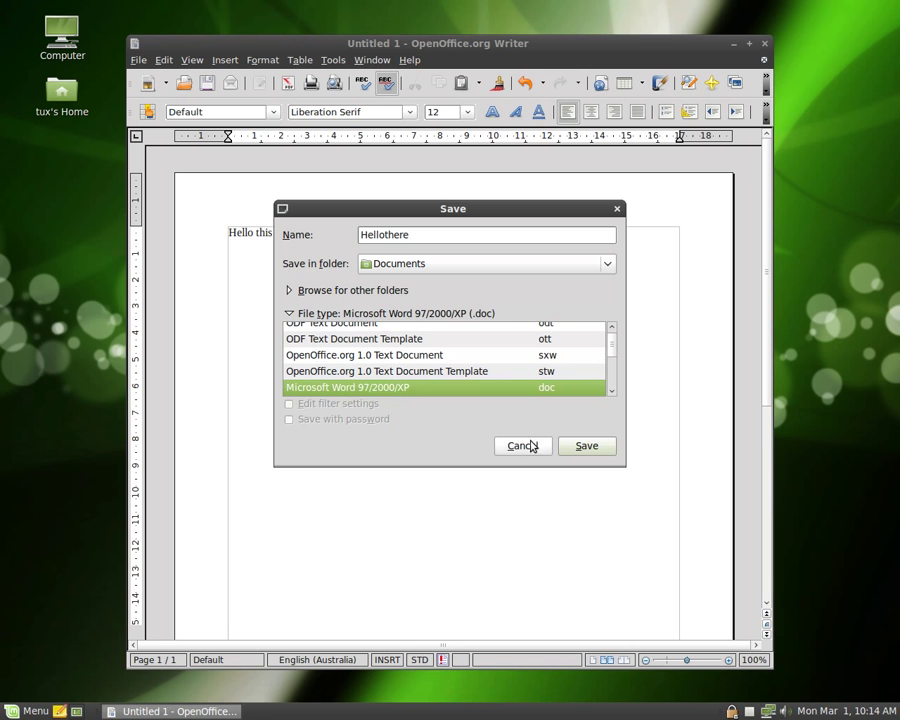
click(585, 446)
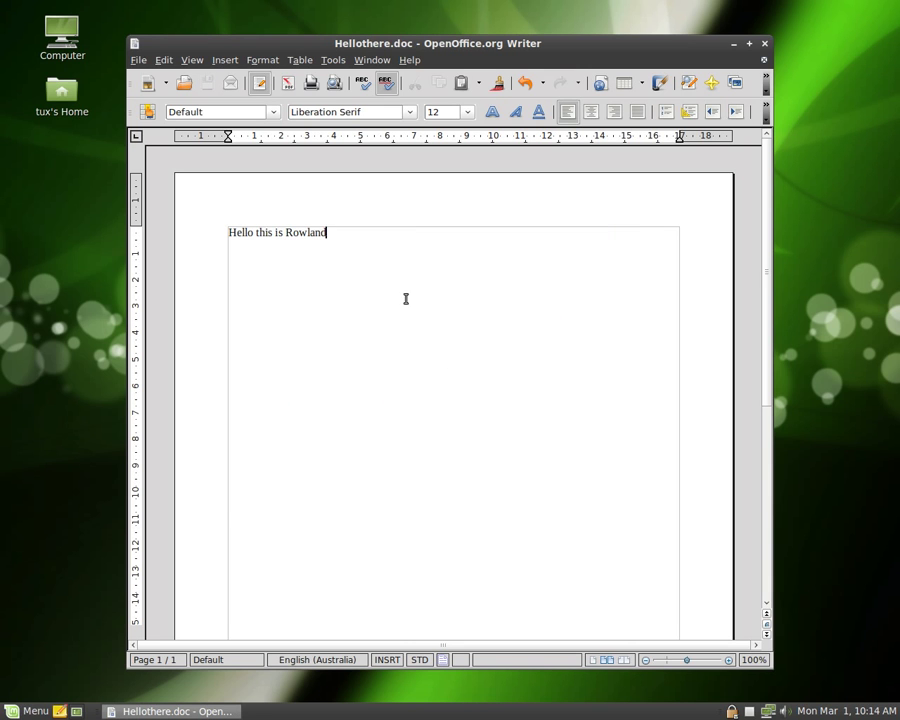
Step: Export the document as a PDF into Documents and close Writer
click(287, 85)
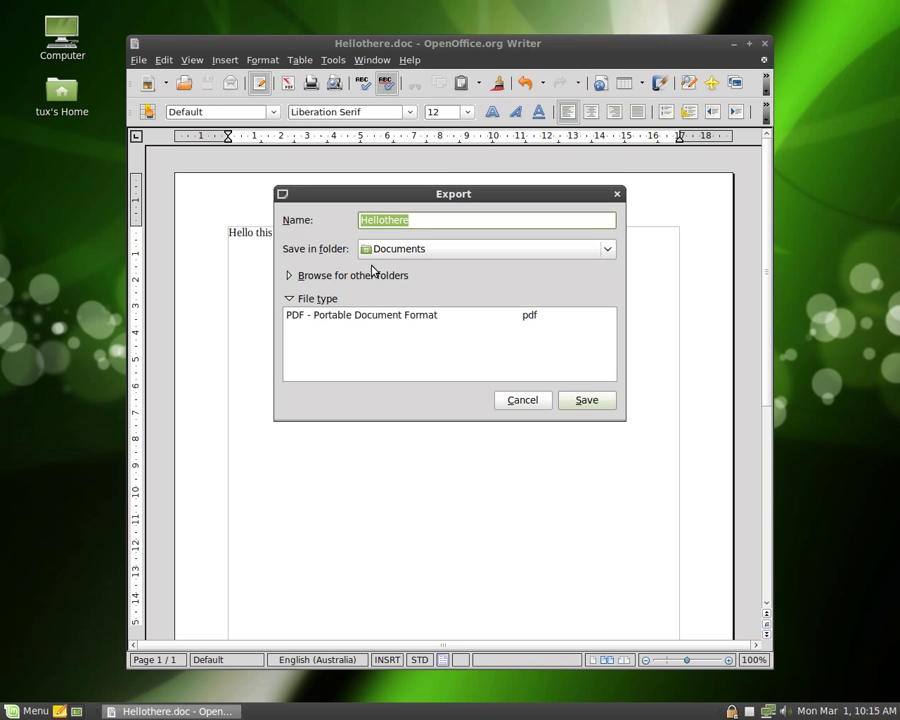
click(588, 401)
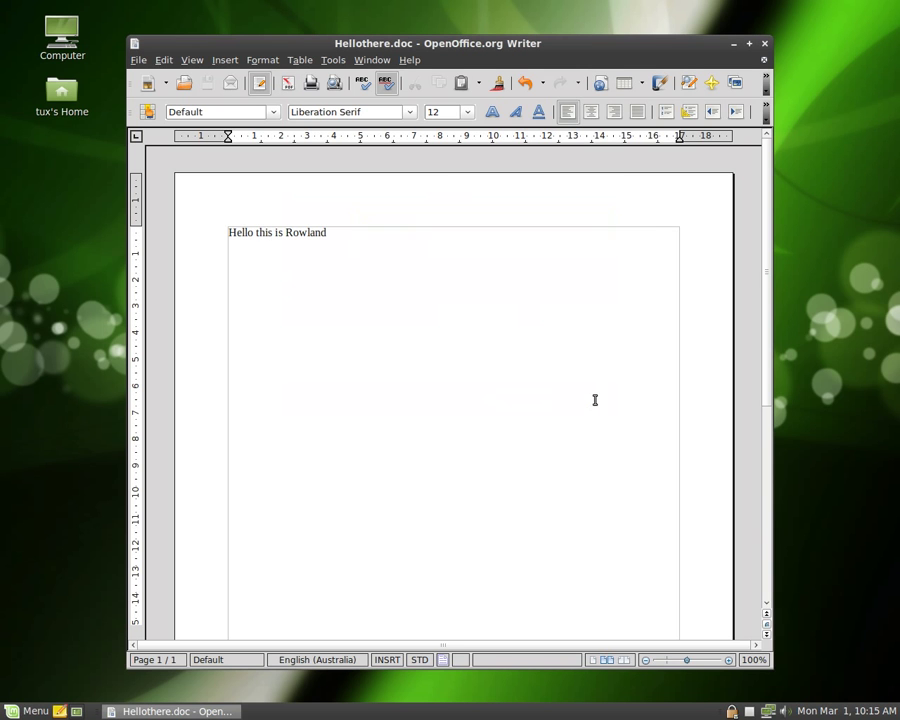
click(764, 43)
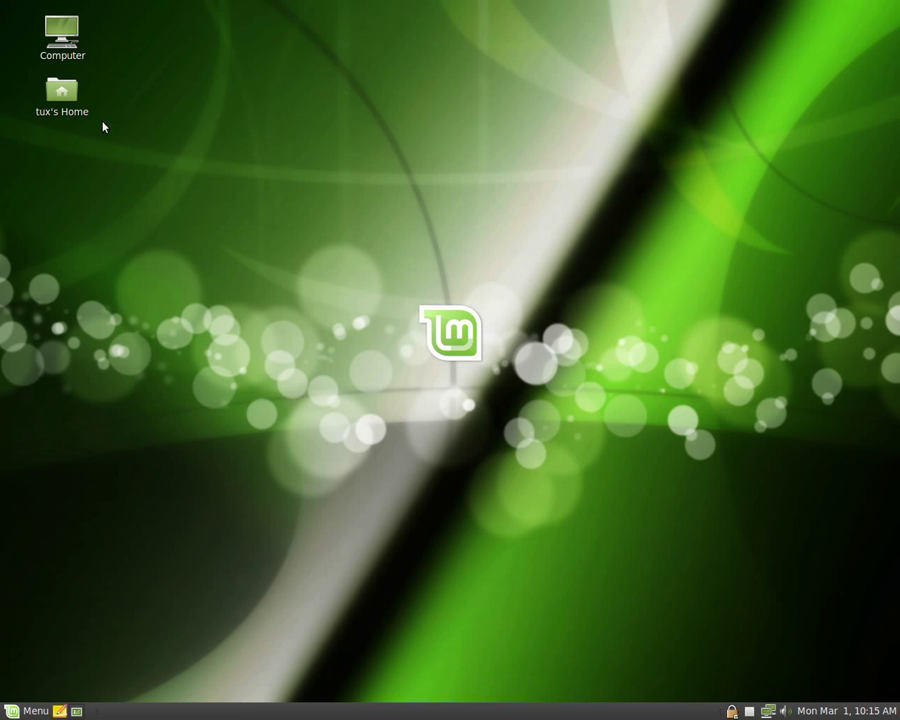
Step: In Home > Documents, open and close Hellothere.doc and Hellothere.pdf to check both
double_click(62, 95)
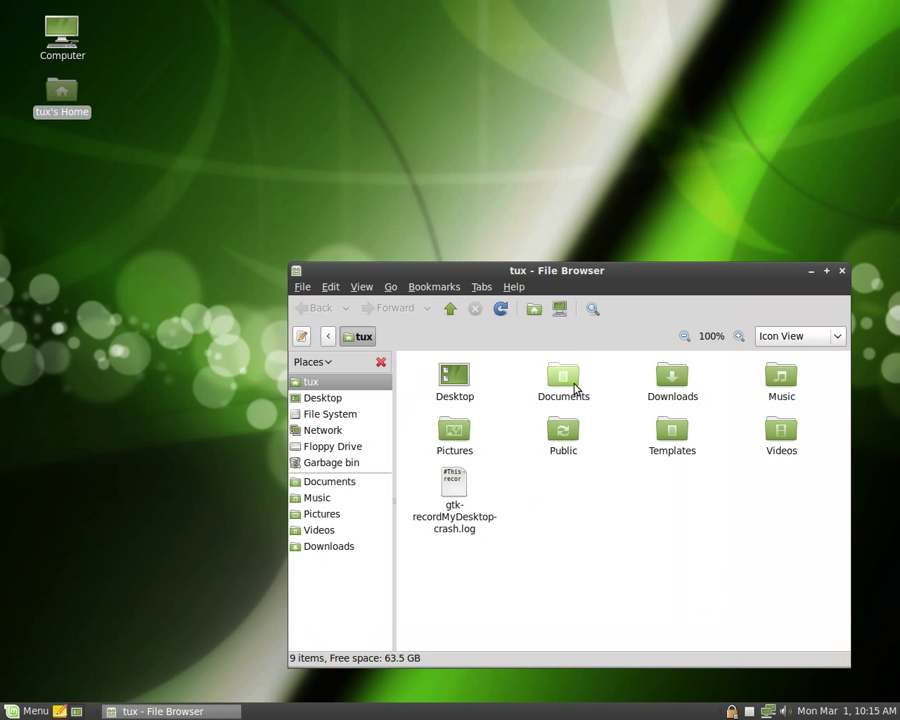
double_click(573, 387)
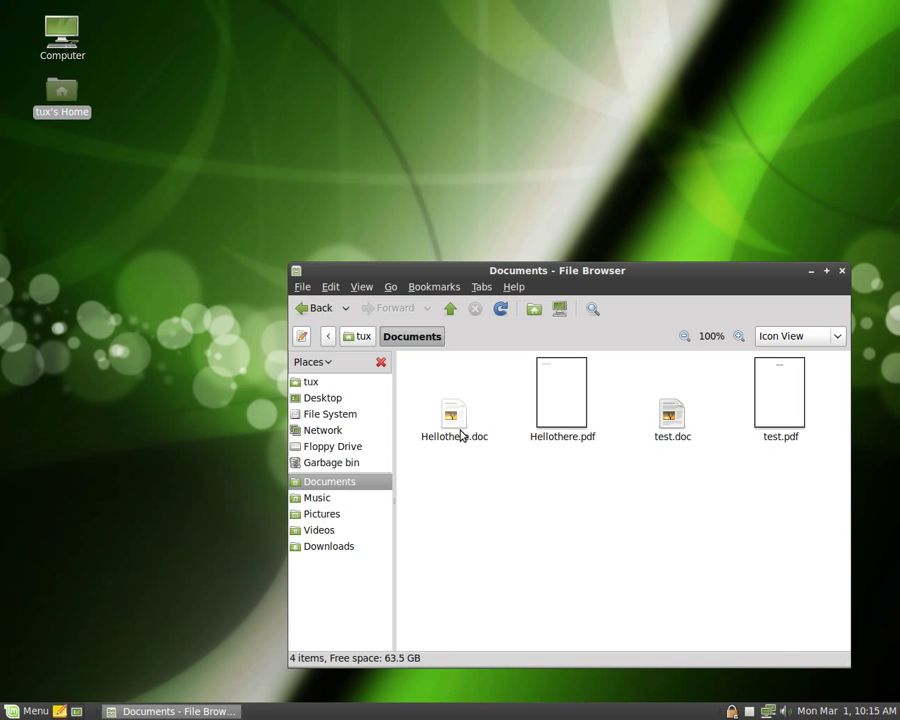
double_click(460, 432)
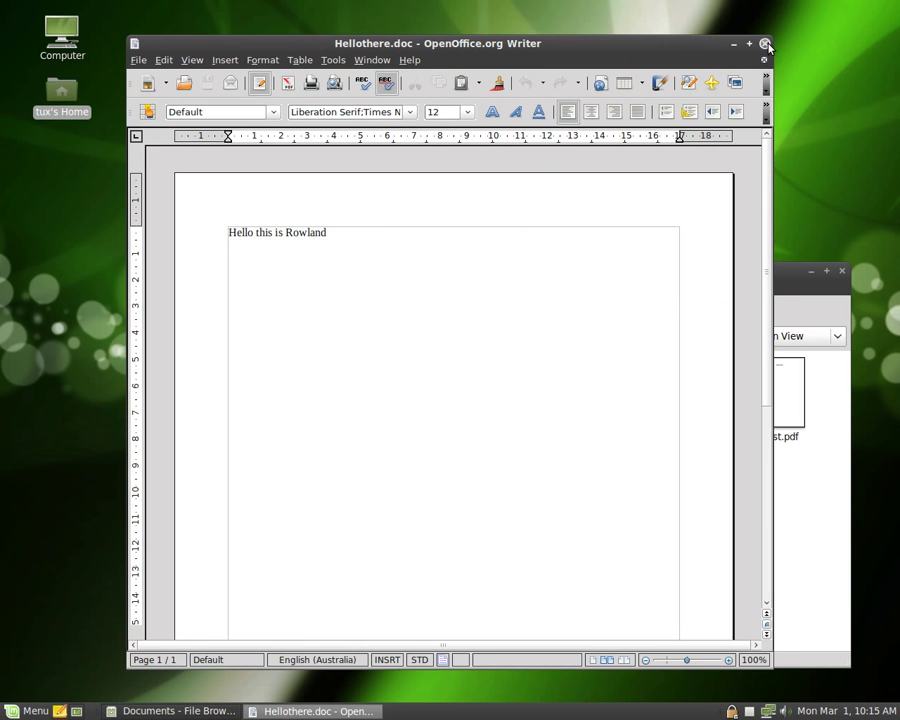
click(765, 43)
double_click(562, 392)
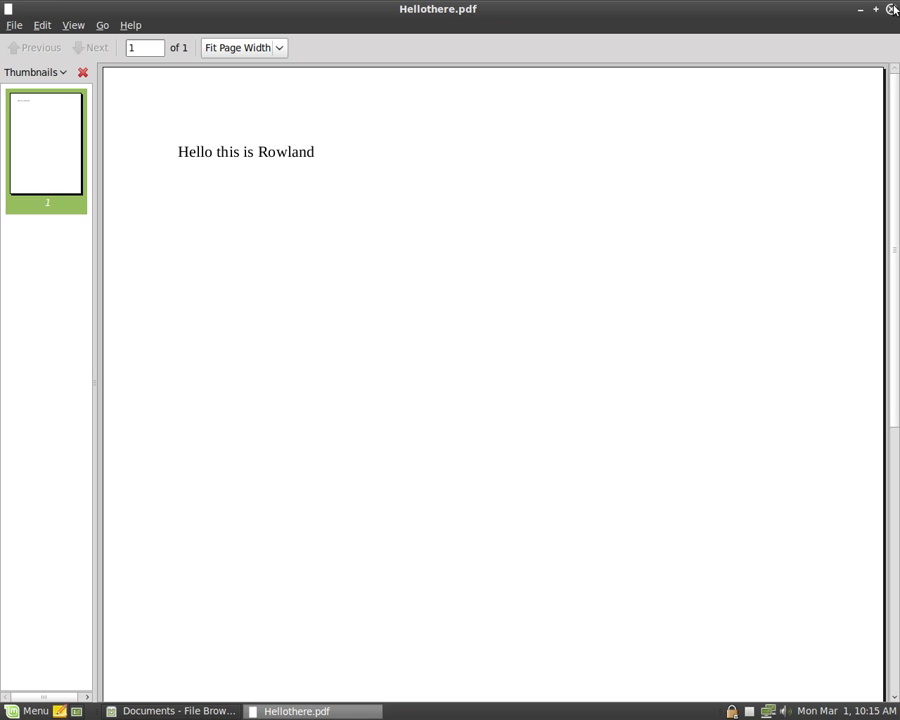
click(891, 9)
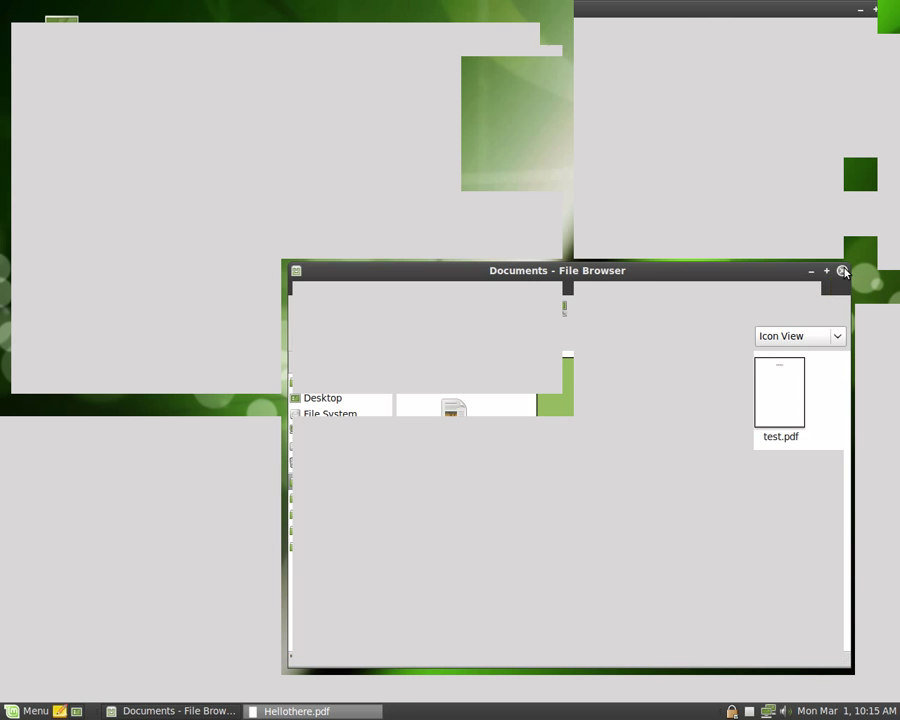
Step: Close the File Browser, launch OpenOffice.org Spreadsheet, and enter 1, 2, 5, 6, 2 in A1:A5
click(843, 271)
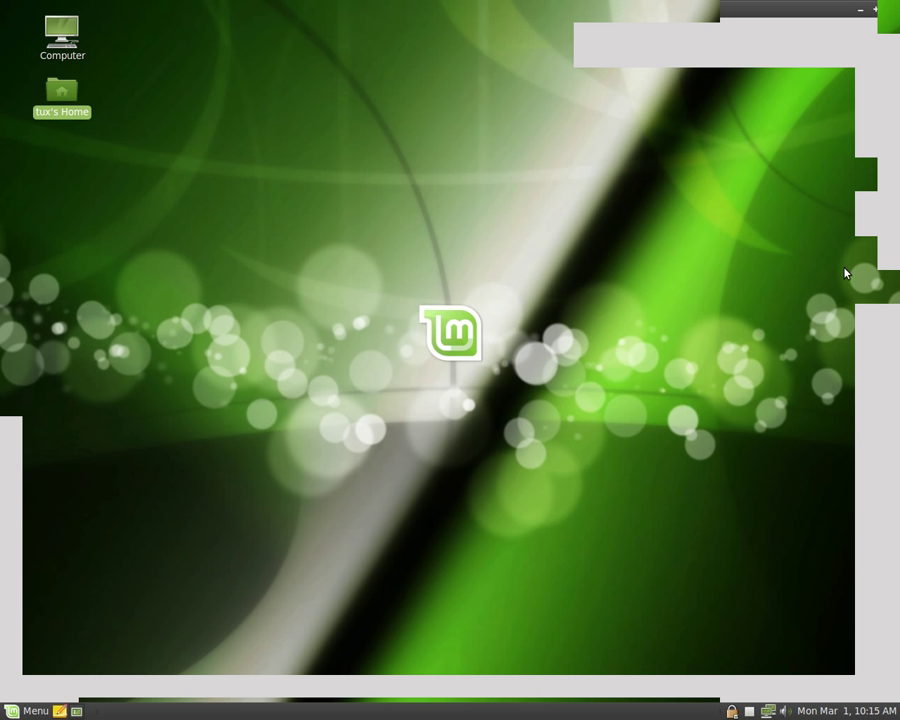
click(15, 710)
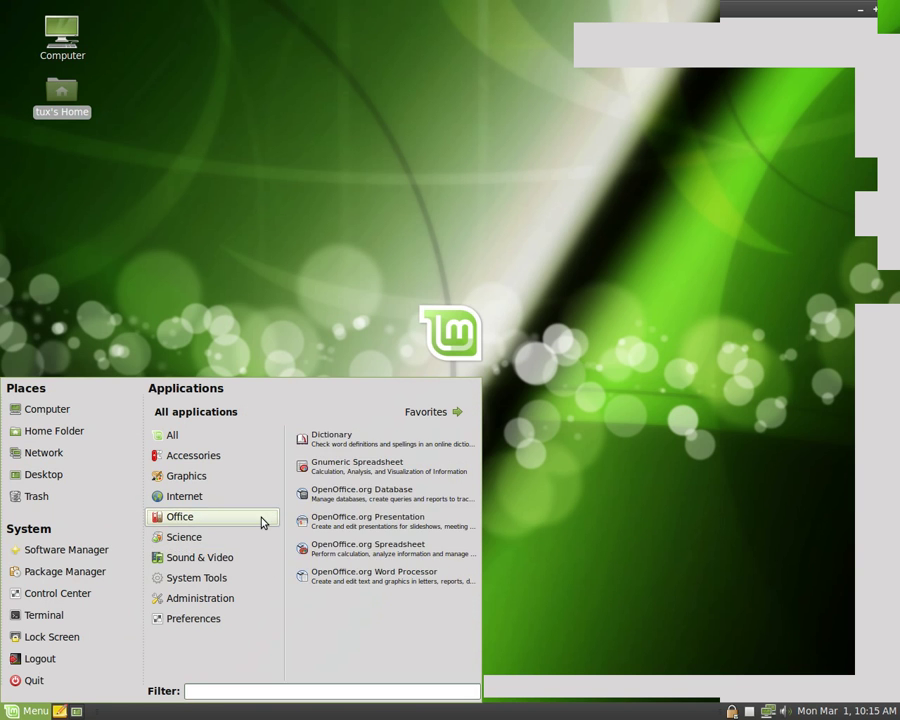
click(394, 552)
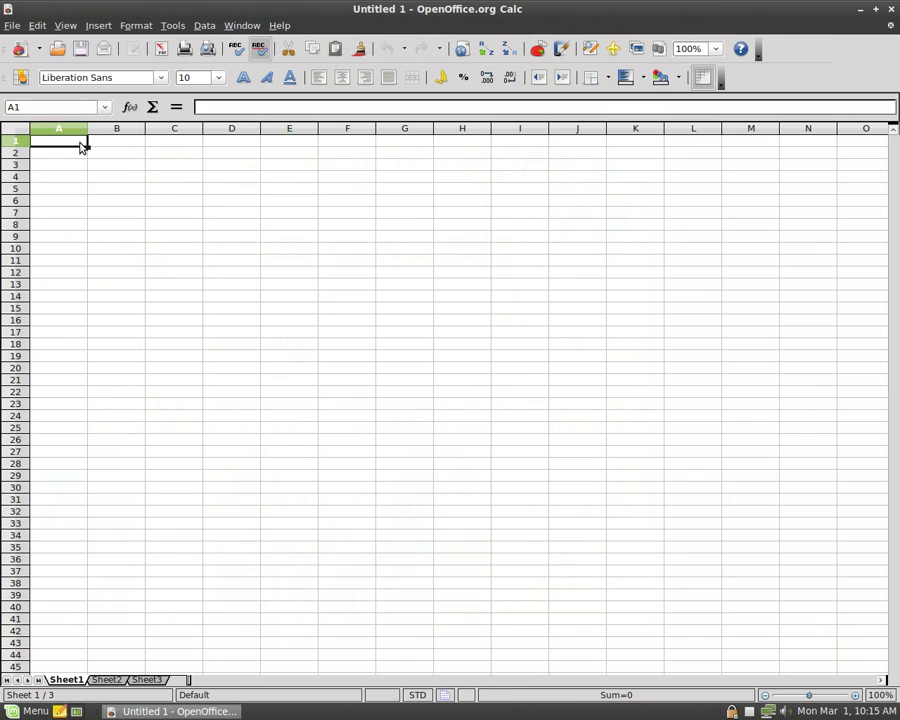
text(1)
key(Return)
text(2)
key(Return)
text(5)
key(Return)
text(6)
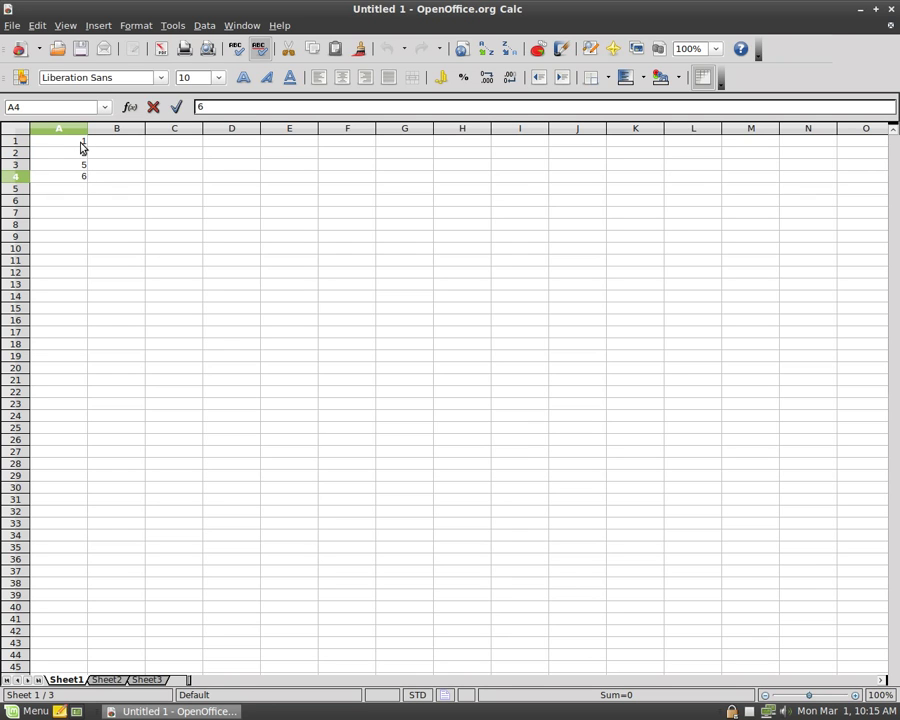
key(Return)
text(2)
key(Return)
Step: Total A1:A5 with =SUM in A6 and make the result 16 bold
text(=sum()
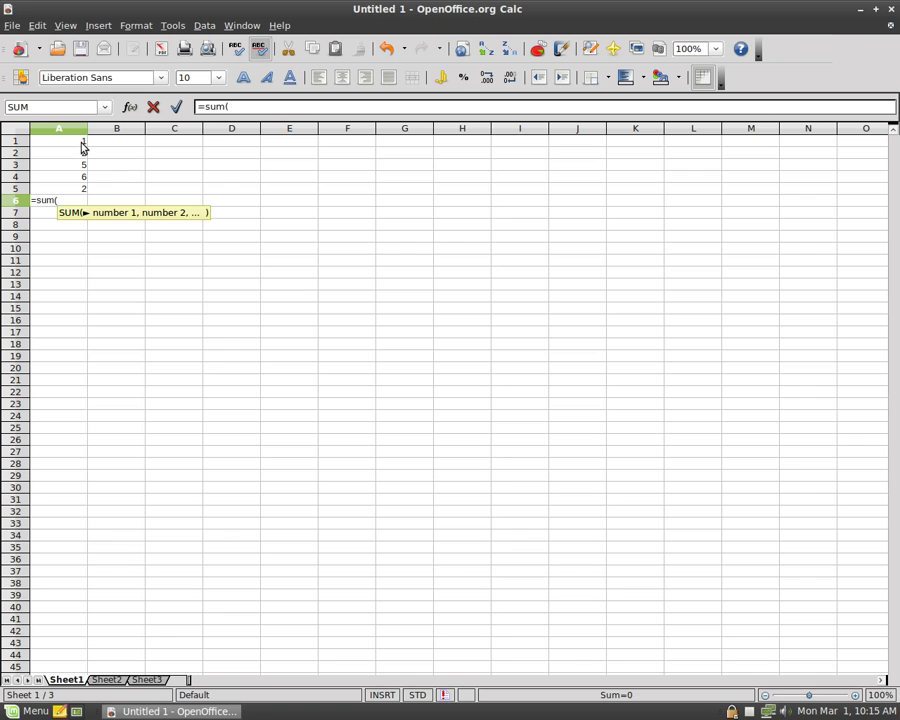
drag(83, 147, 76, 192)
key(Return)
click(76, 205)
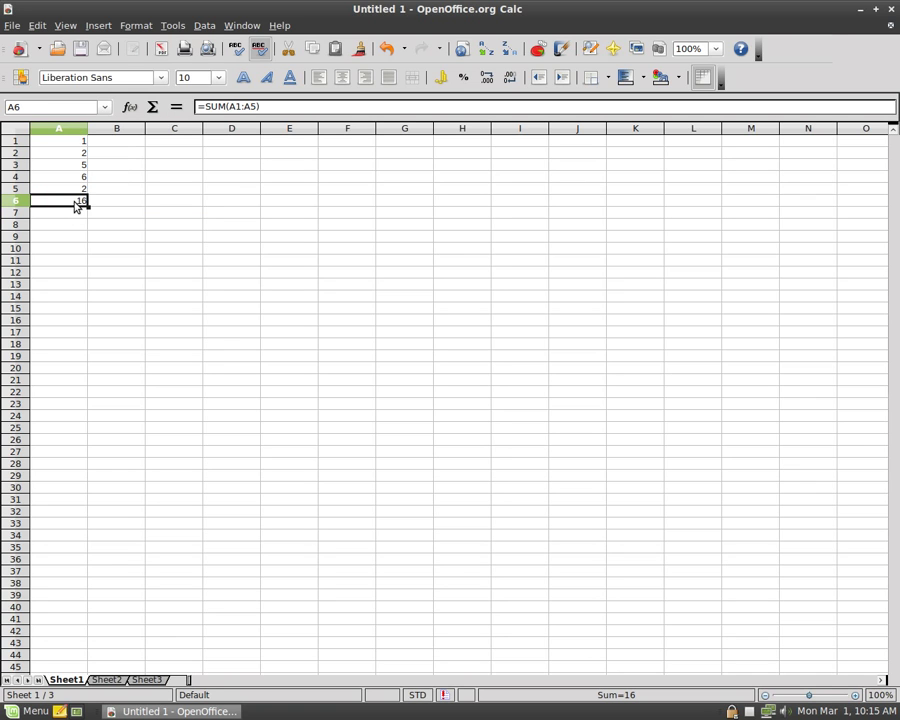
key(ctrl+b)
Step: Close the spreadsheet, discarding the changes
click(346, 193)
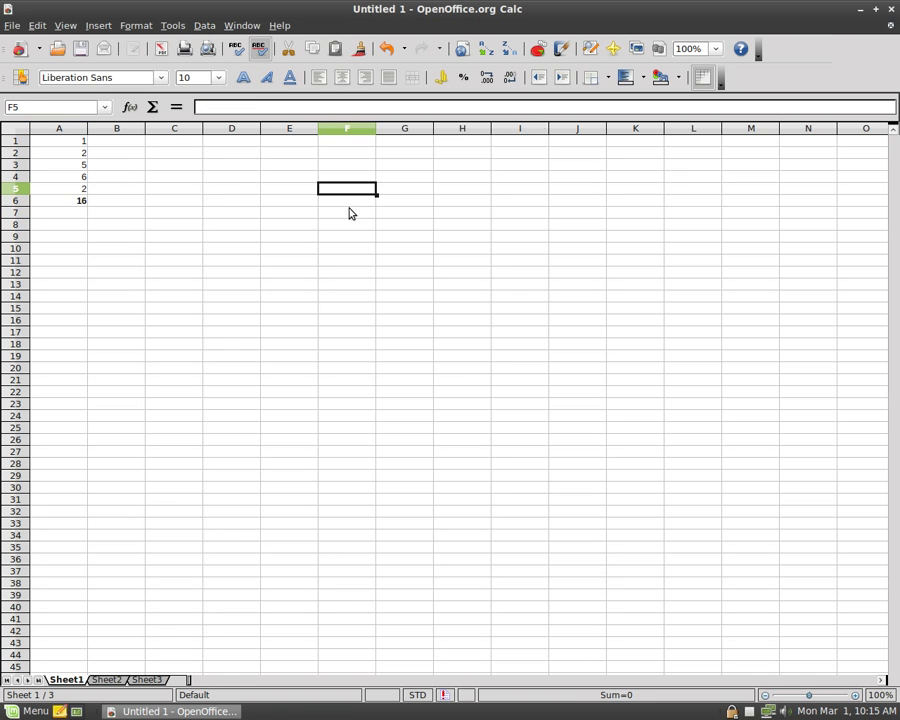
click(893, 11)
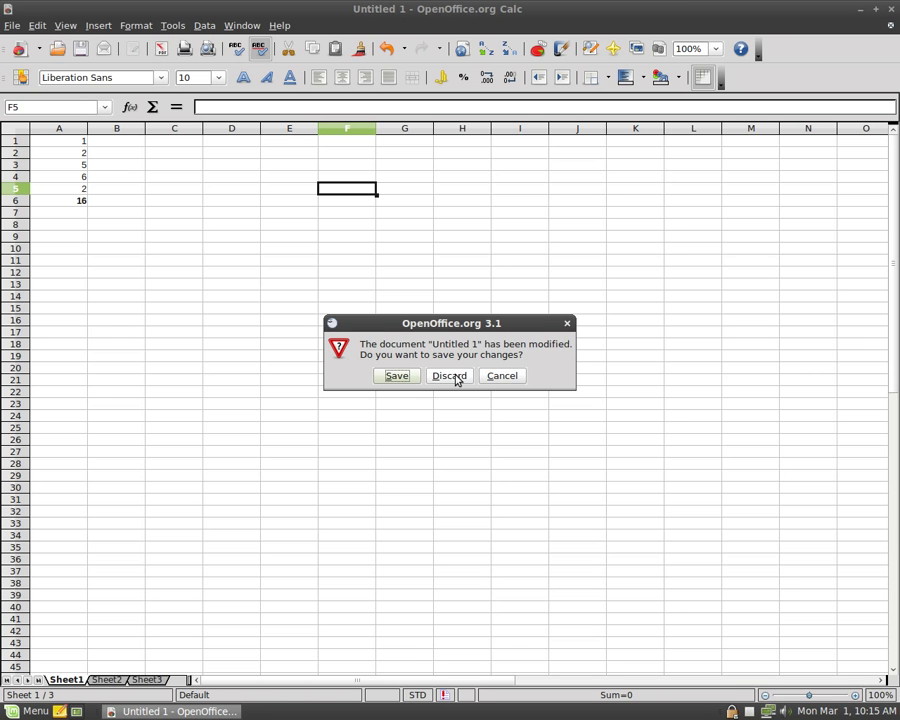
click(452, 377)
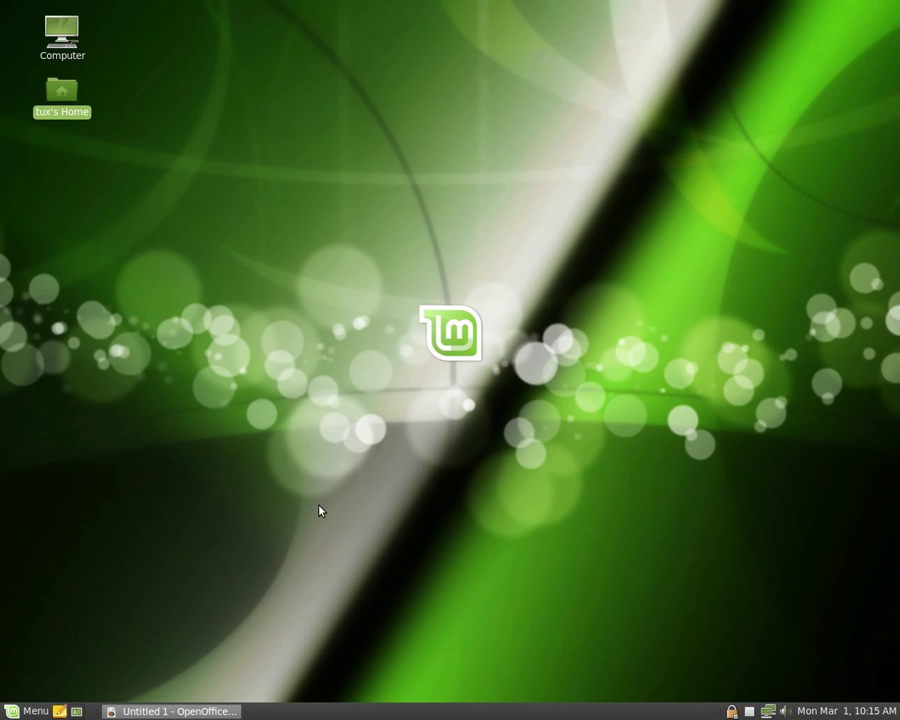
Step: Reopen mintMenu and switch from All applications to Favorites, showing the Spreadsheet and Word Processor
click(22, 711)
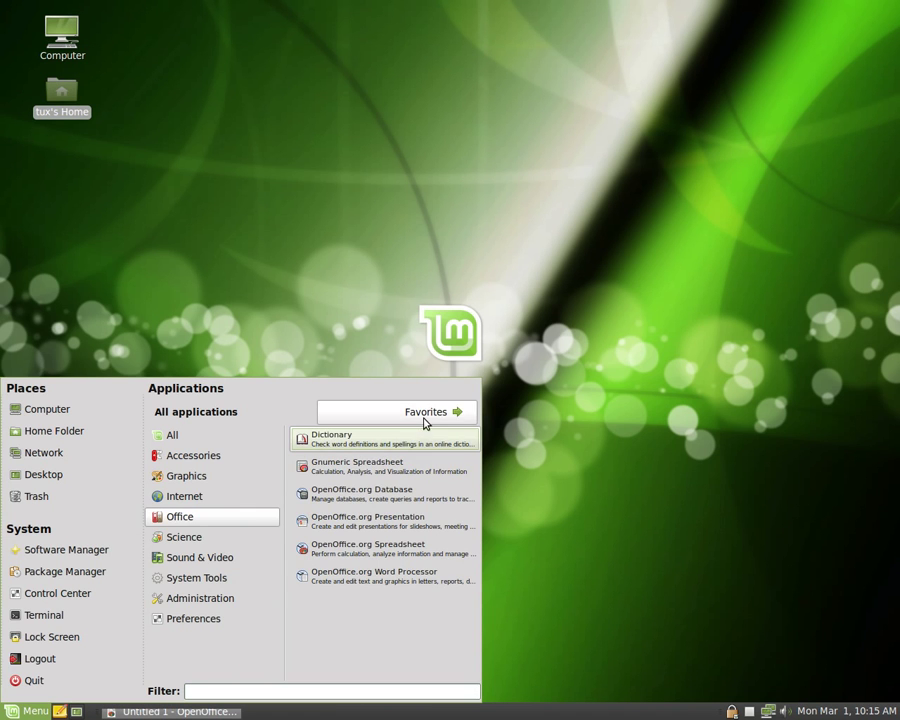
click(423, 415)
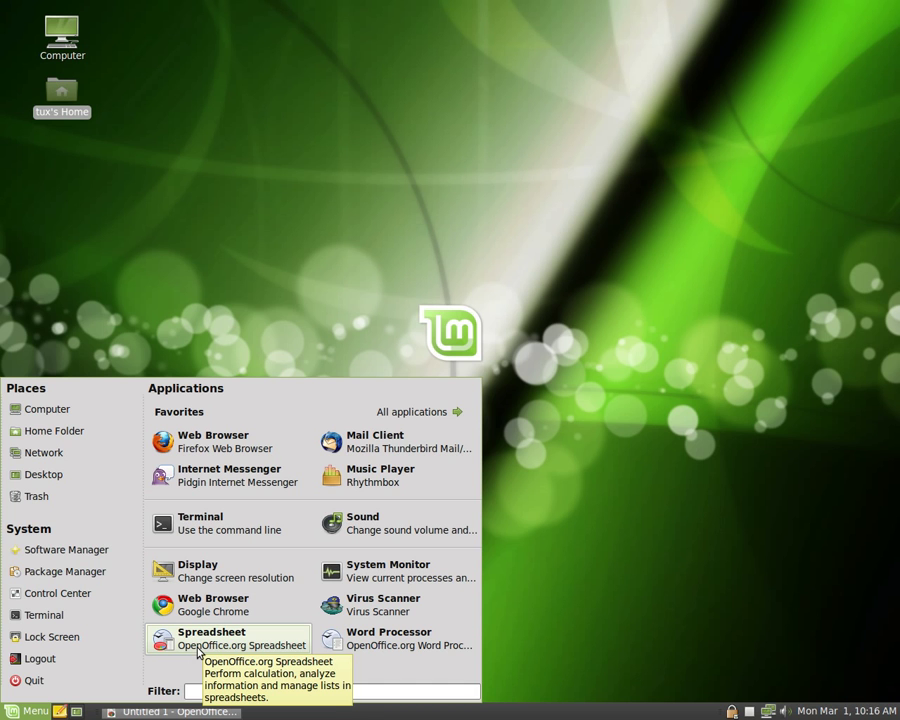
Step: Launch Software Manager, quick-search 'dia' for 47 results, and open the Dia 0.97 details
click(71, 549)
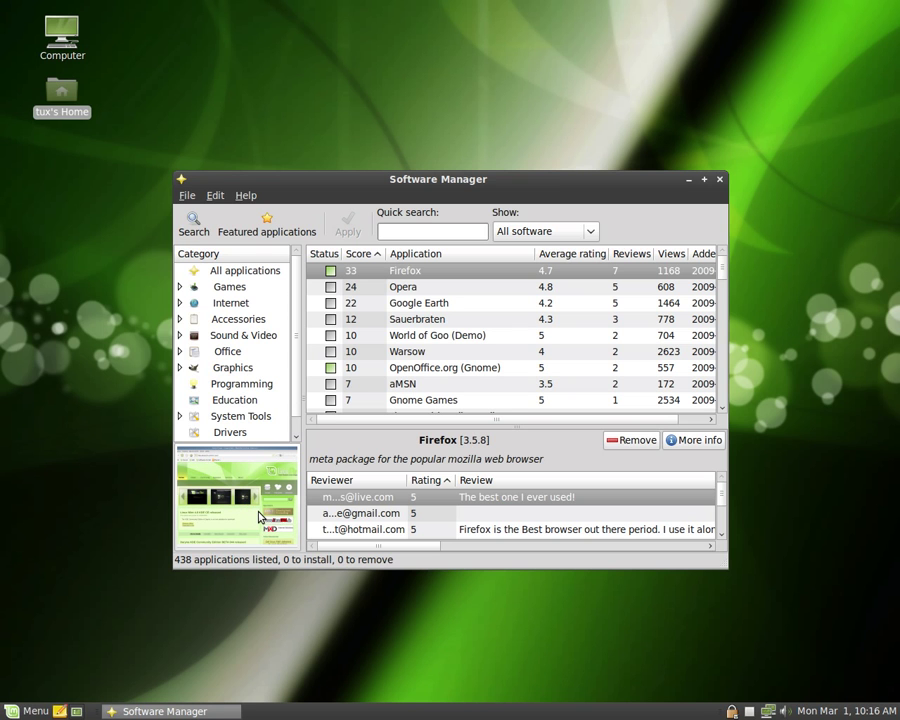
click(476, 305)
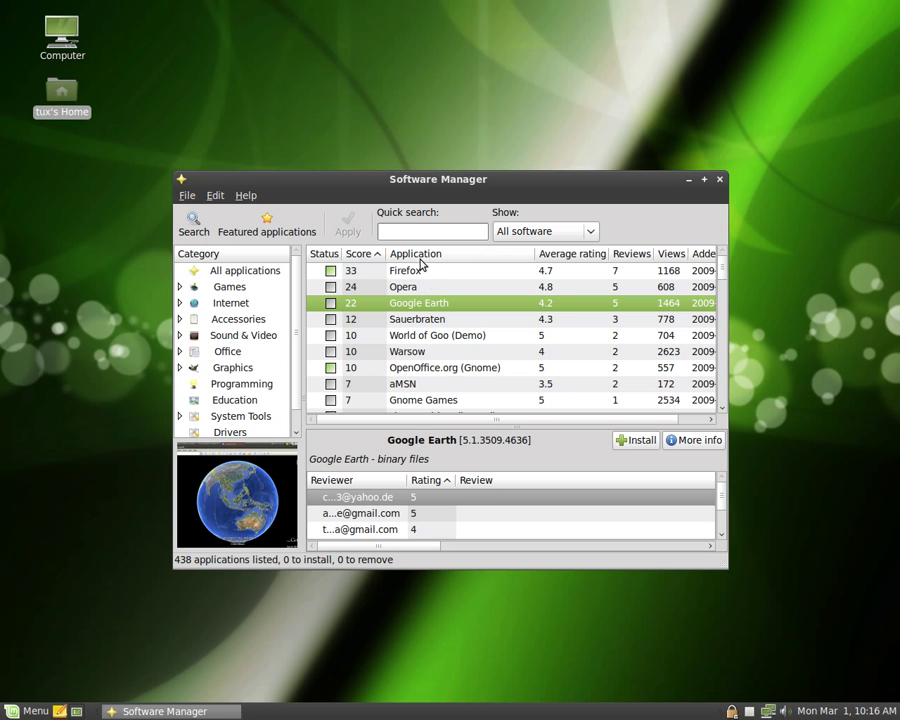
click(403, 232)
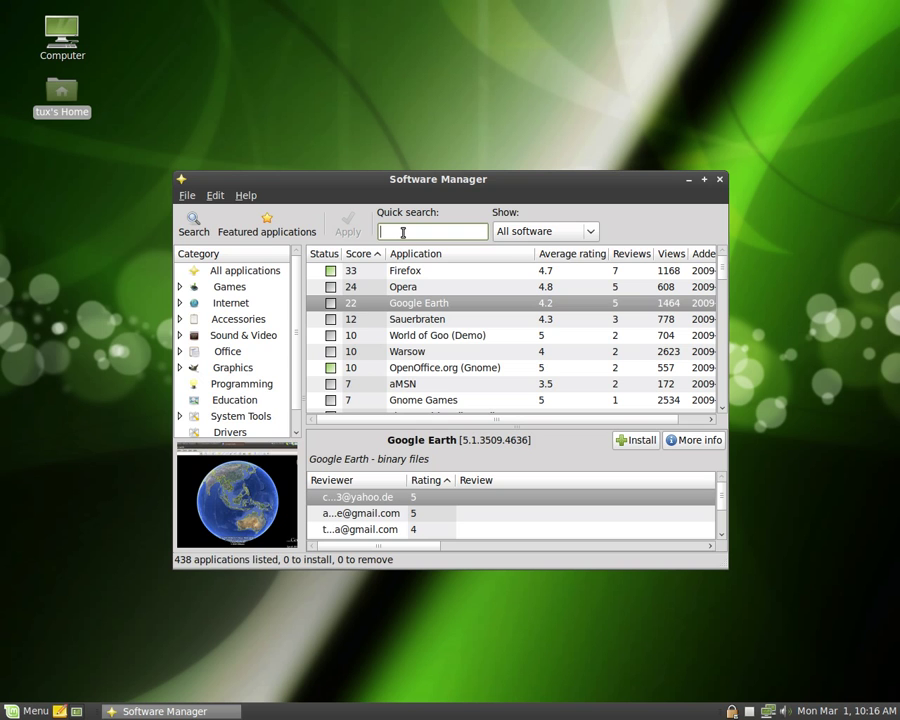
text(dia)
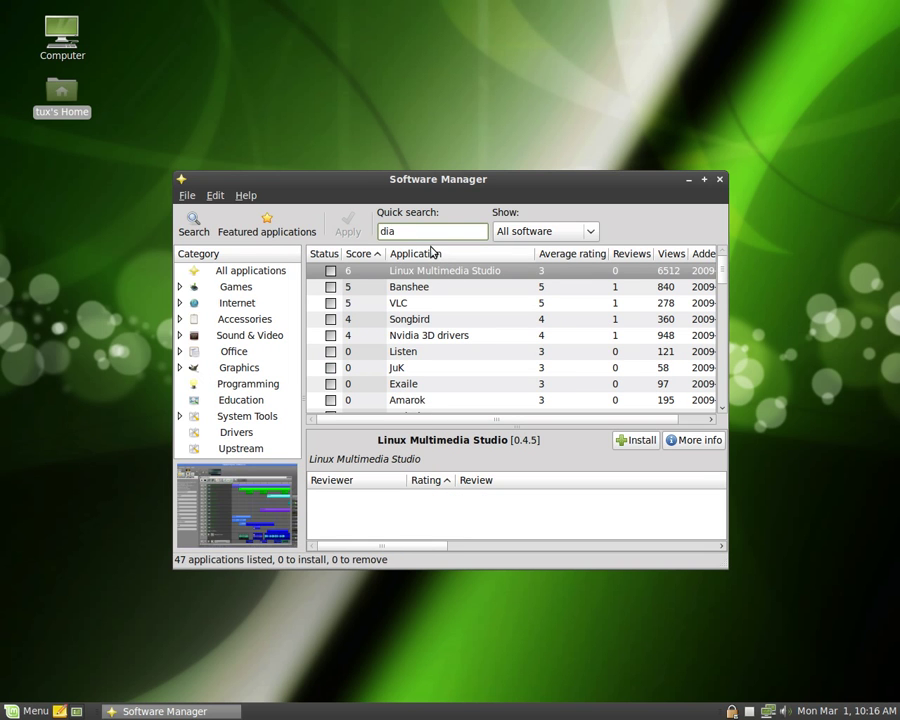
scroll(474, 356, down, 1)
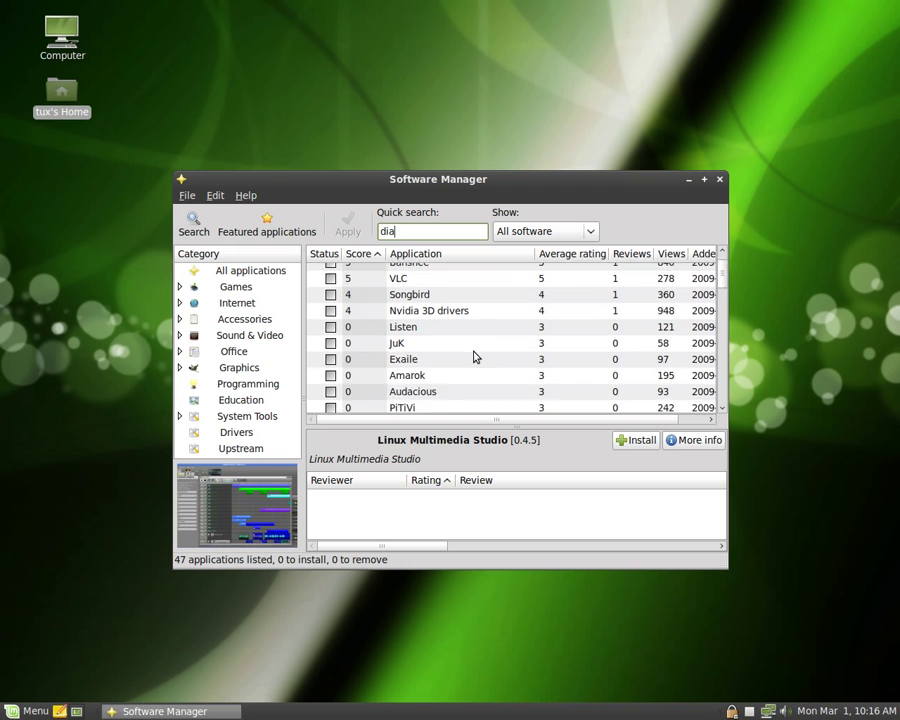
scroll(474, 356, down, 8)
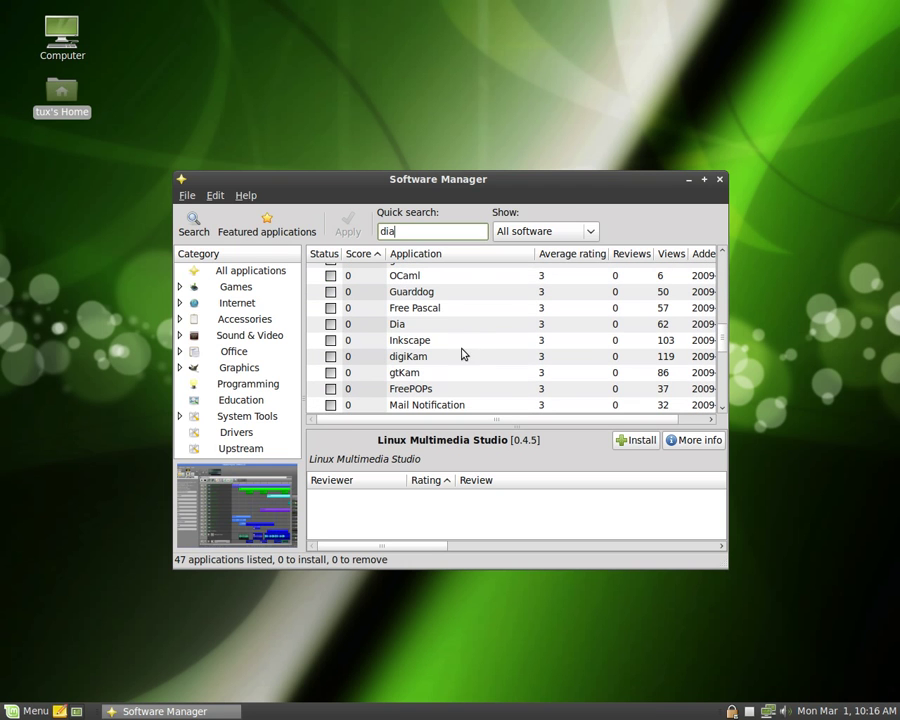
click(437, 326)
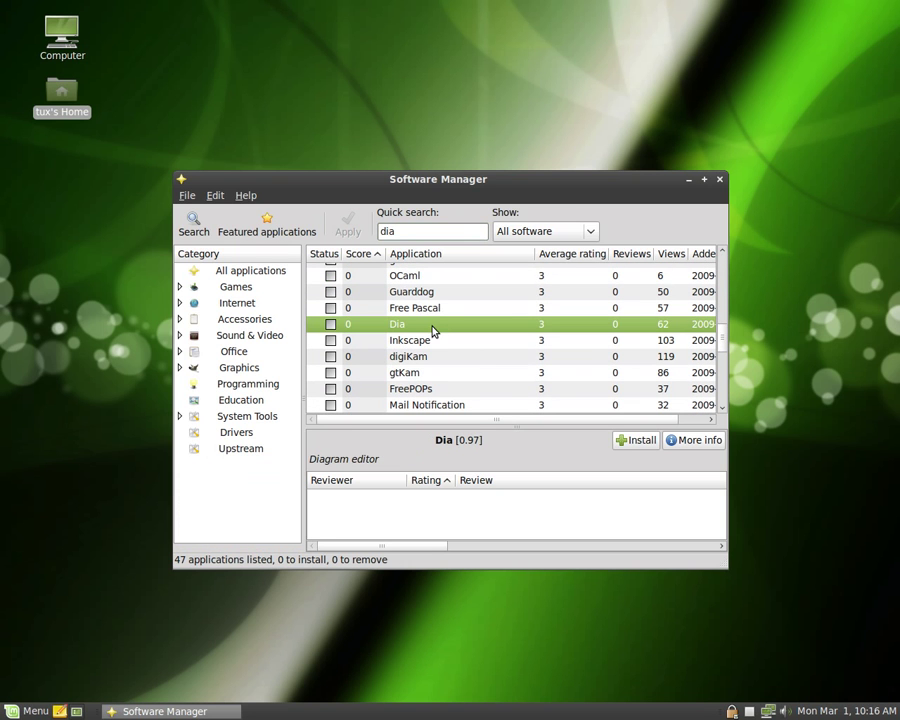
Step: Mark Dia for installation, apply the change, and dismiss the 'changes are complete' notice
click(637, 442)
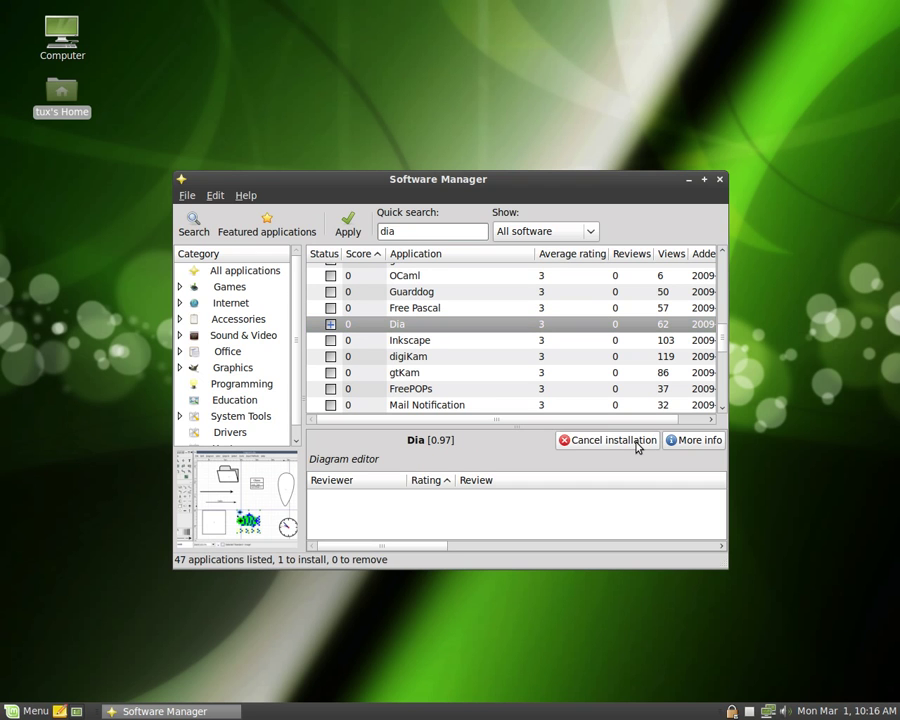
click(352, 228)
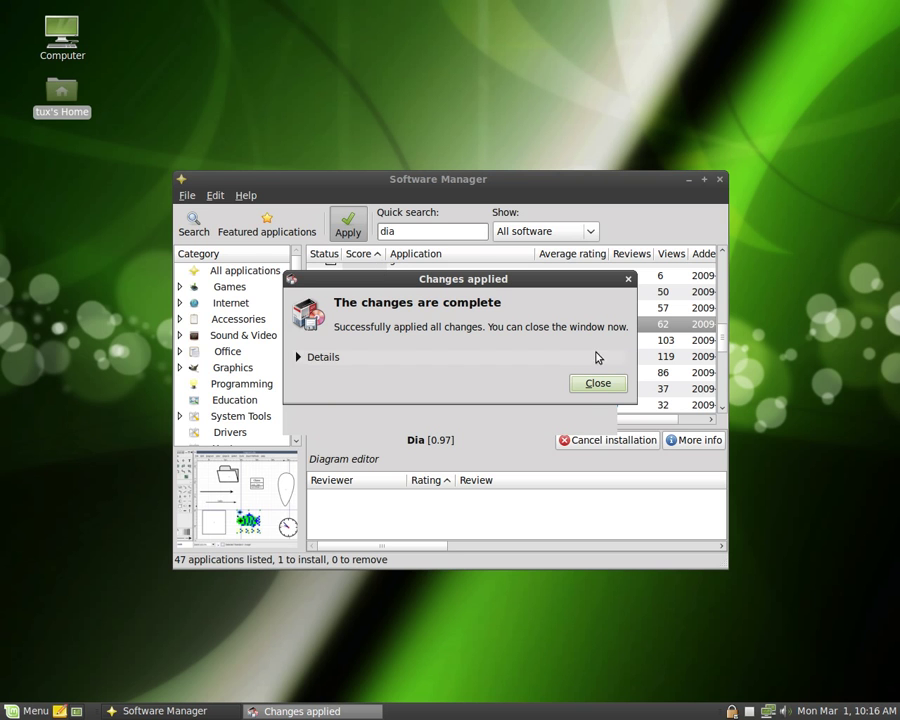
click(595, 383)
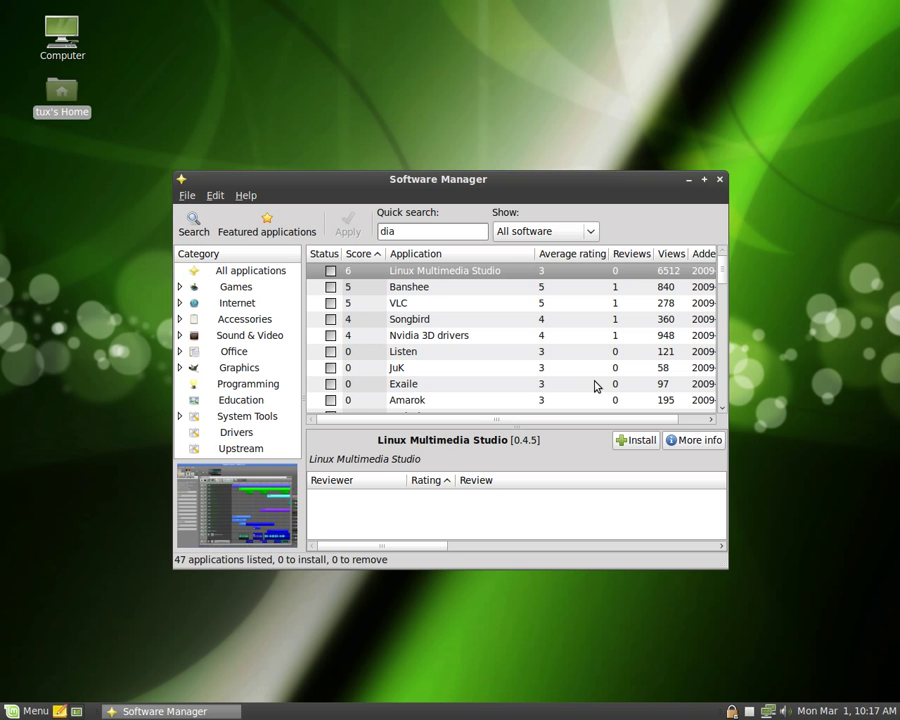
Step: Close Software Manager, launch Dia Diagram Editor via the menu filter 'dia', then close blank Diagram1
click(719, 179)
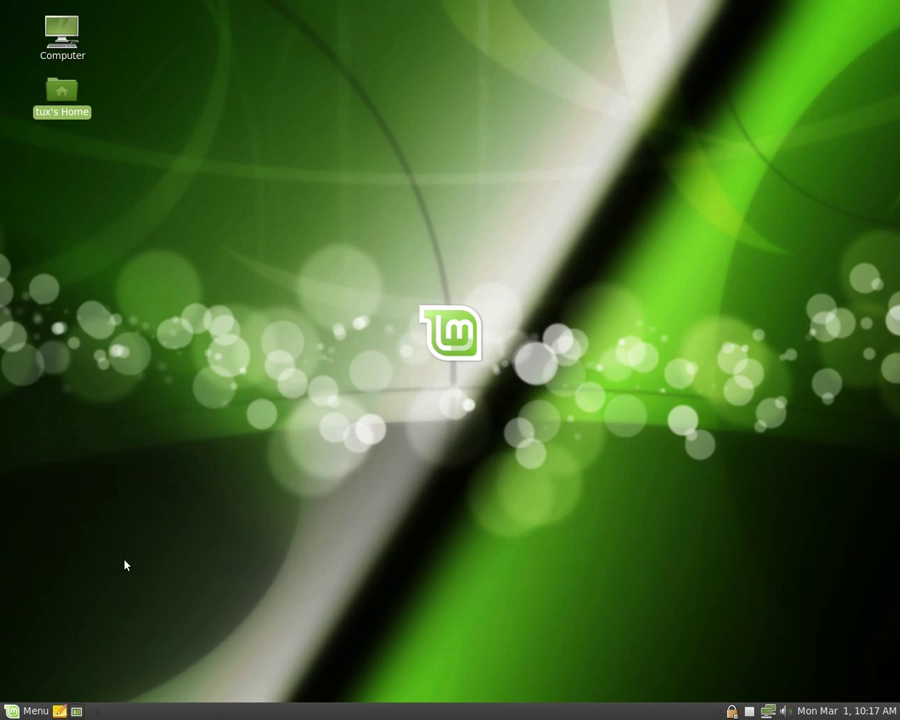
click(24, 712)
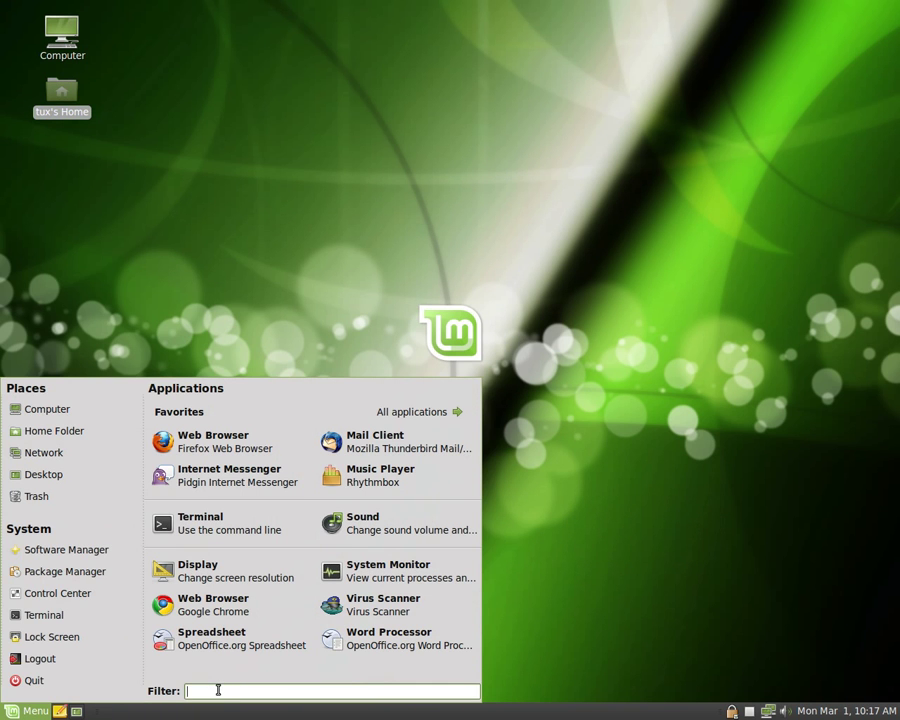
text(dia)
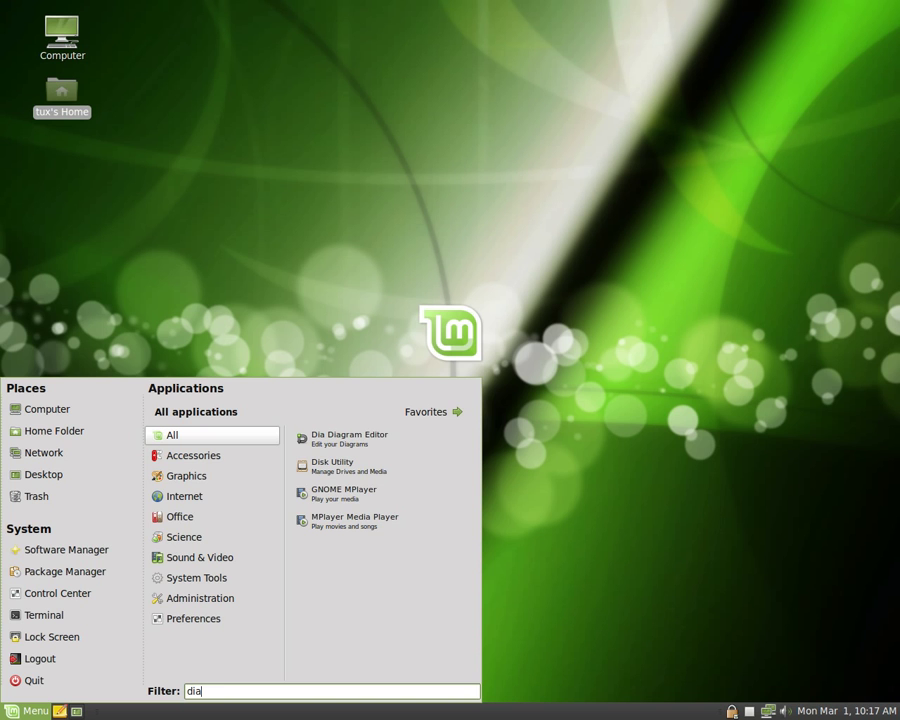
click(352, 440)
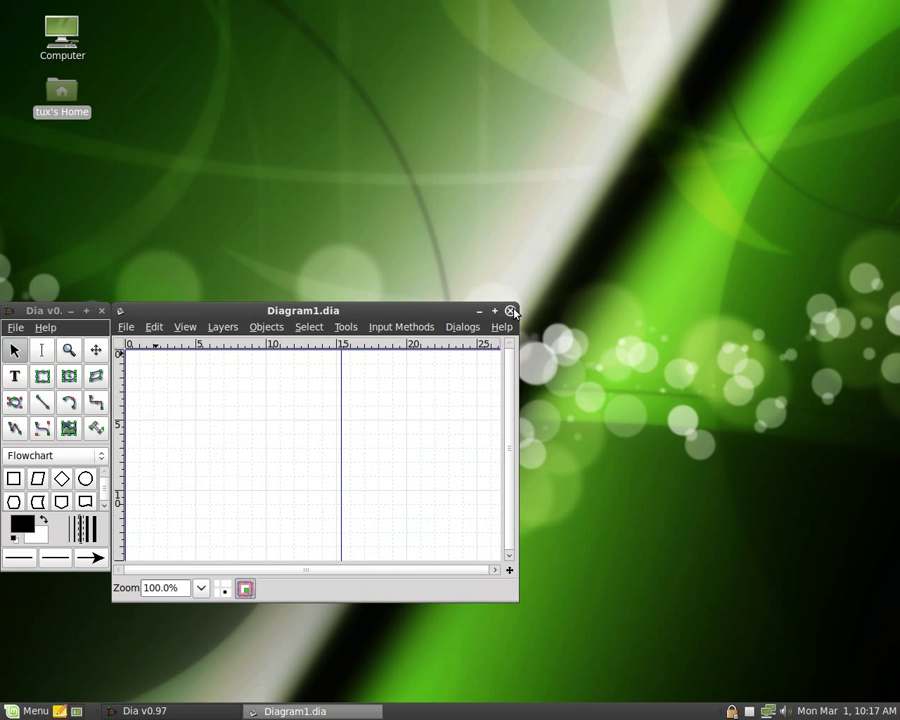
click(511, 311)
click(101, 311)
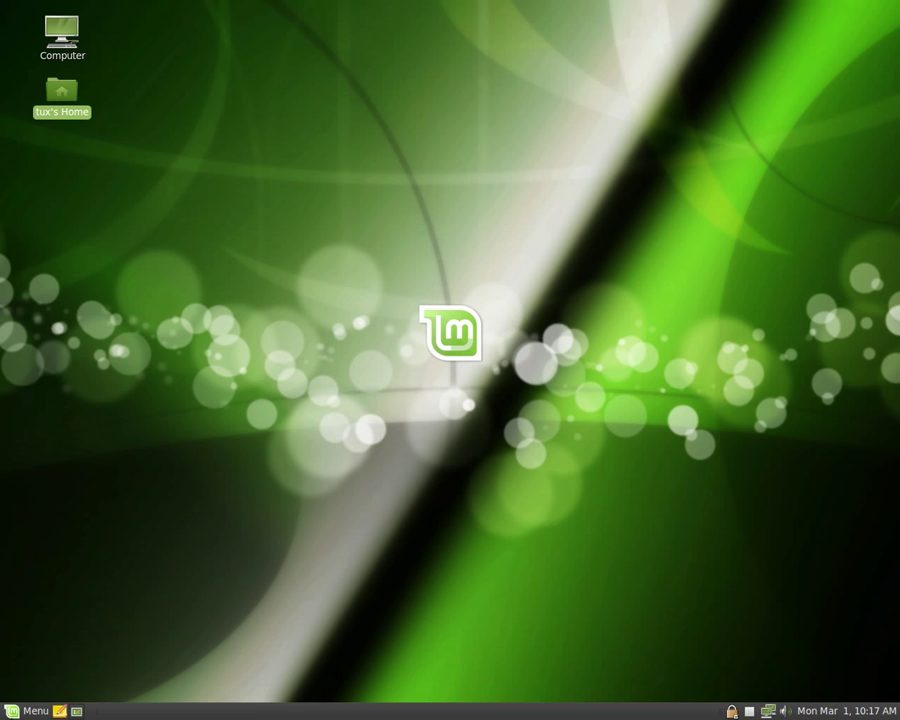
click(20, 711)
text(dia)
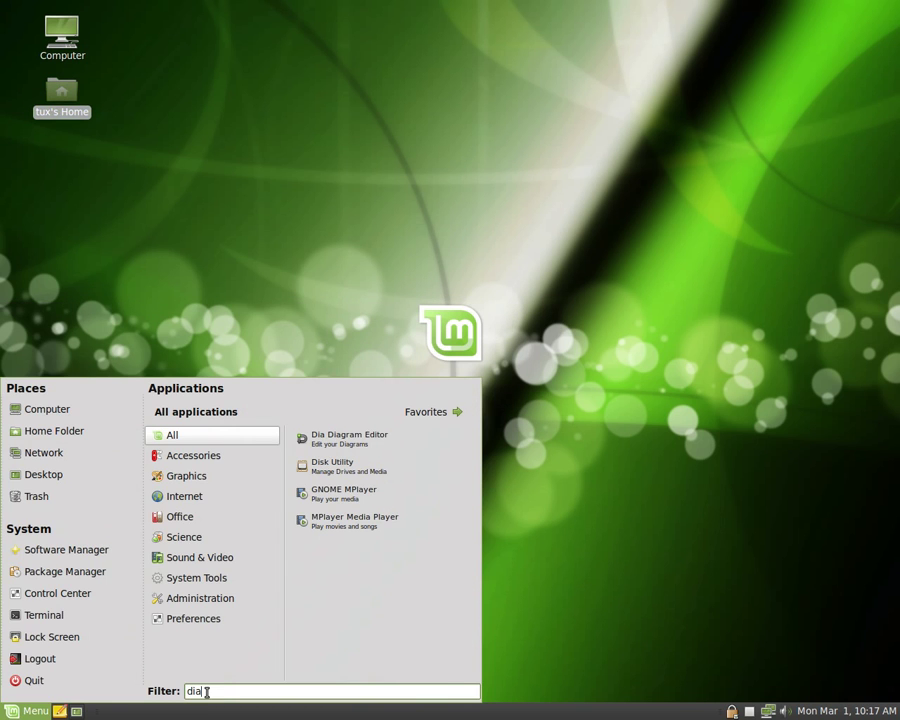
key(BackSpace)
key(BackSpace)
key(BackSpace)
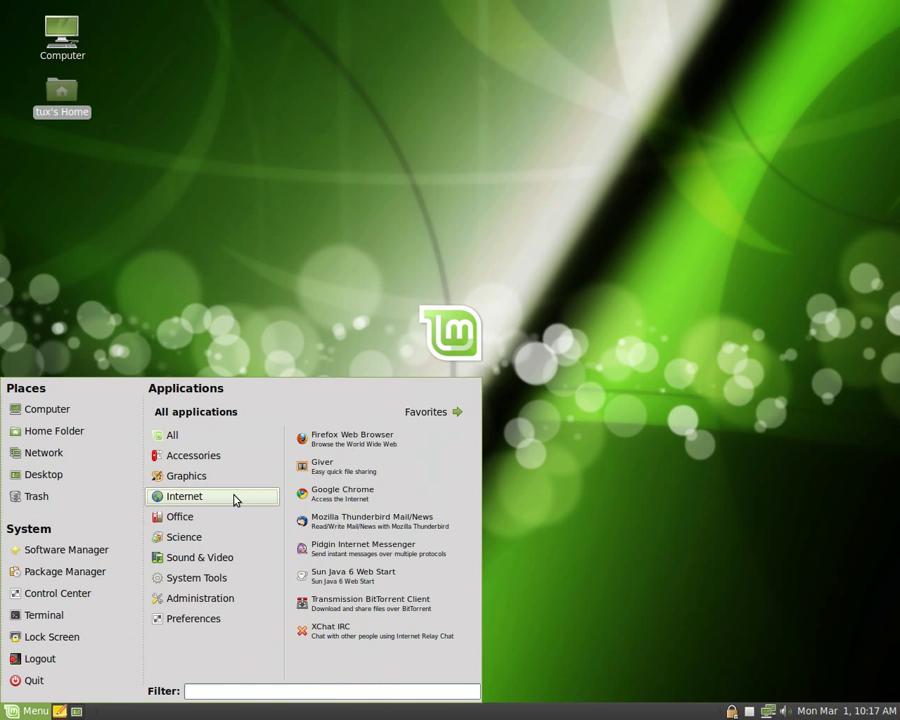
mouse_move(219, 459)
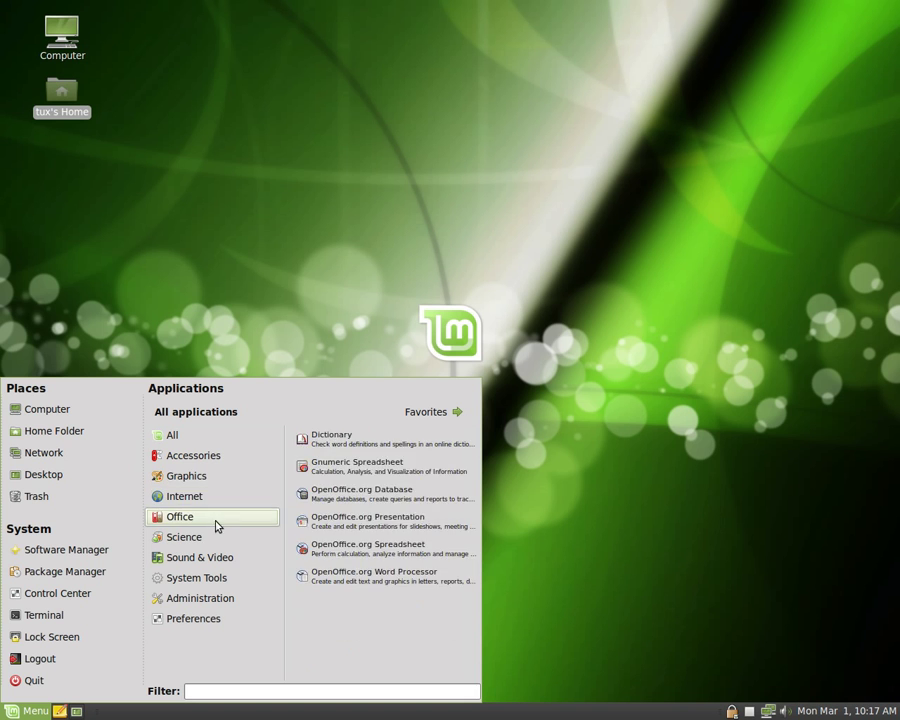
mouse_move(212, 496)
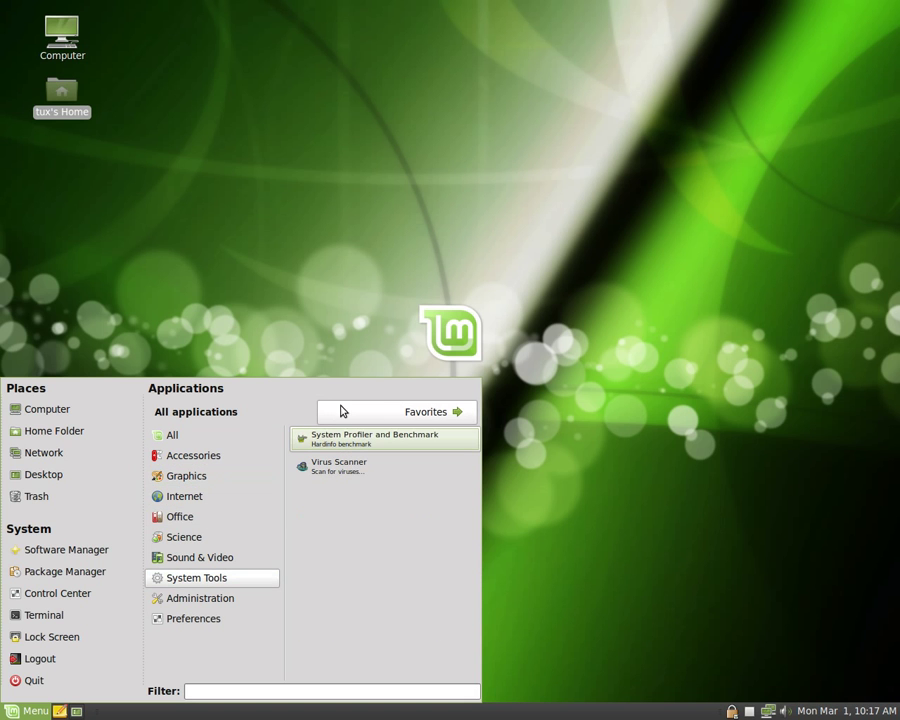
click(352, 412)
click(578, 604)
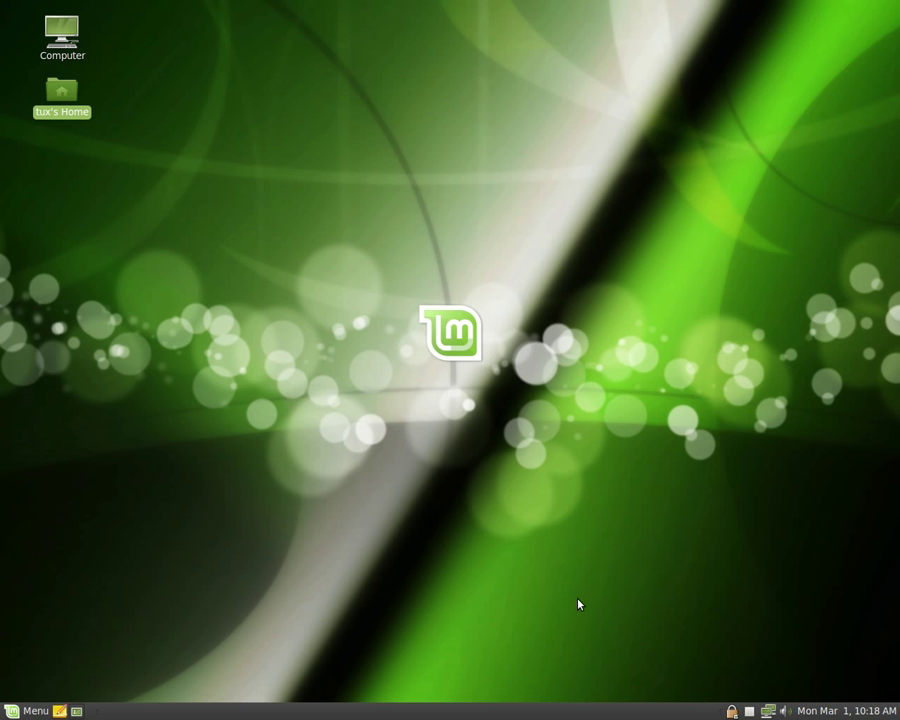
click(288, 632)
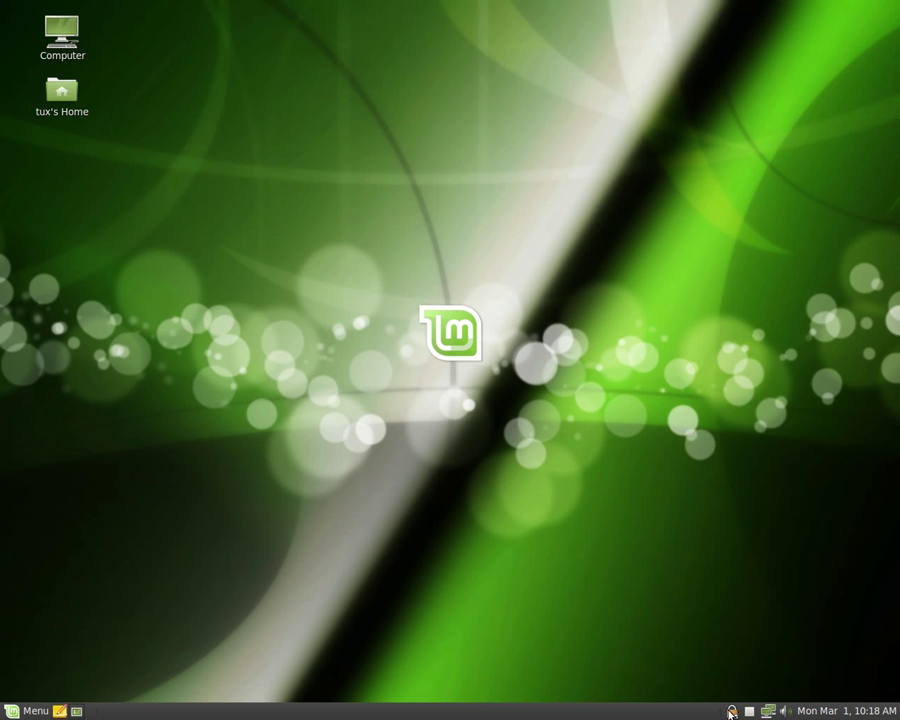
click(733, 711)
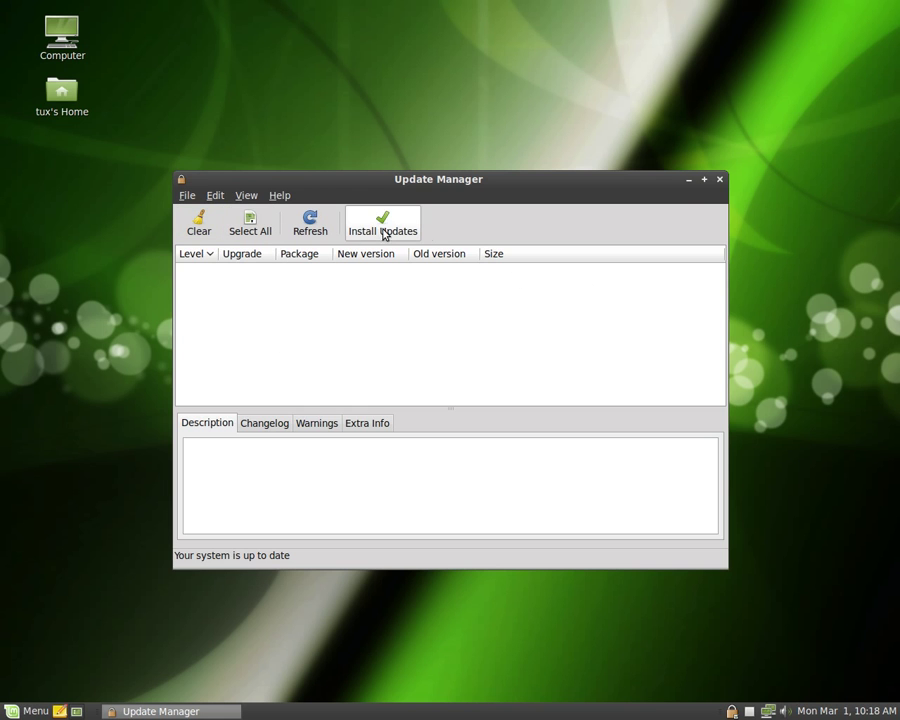
click(719, 180)
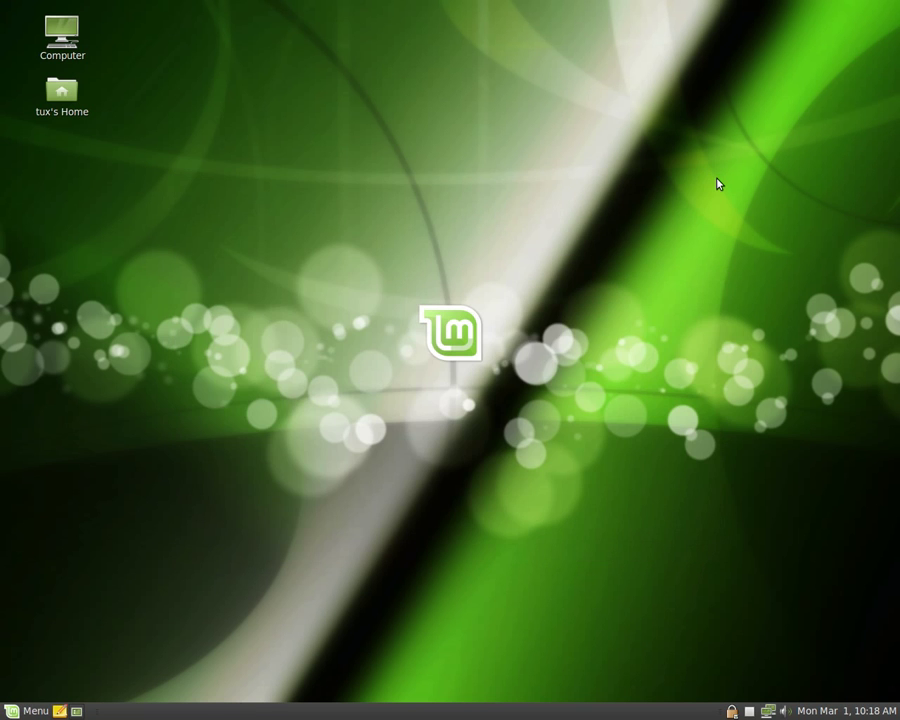